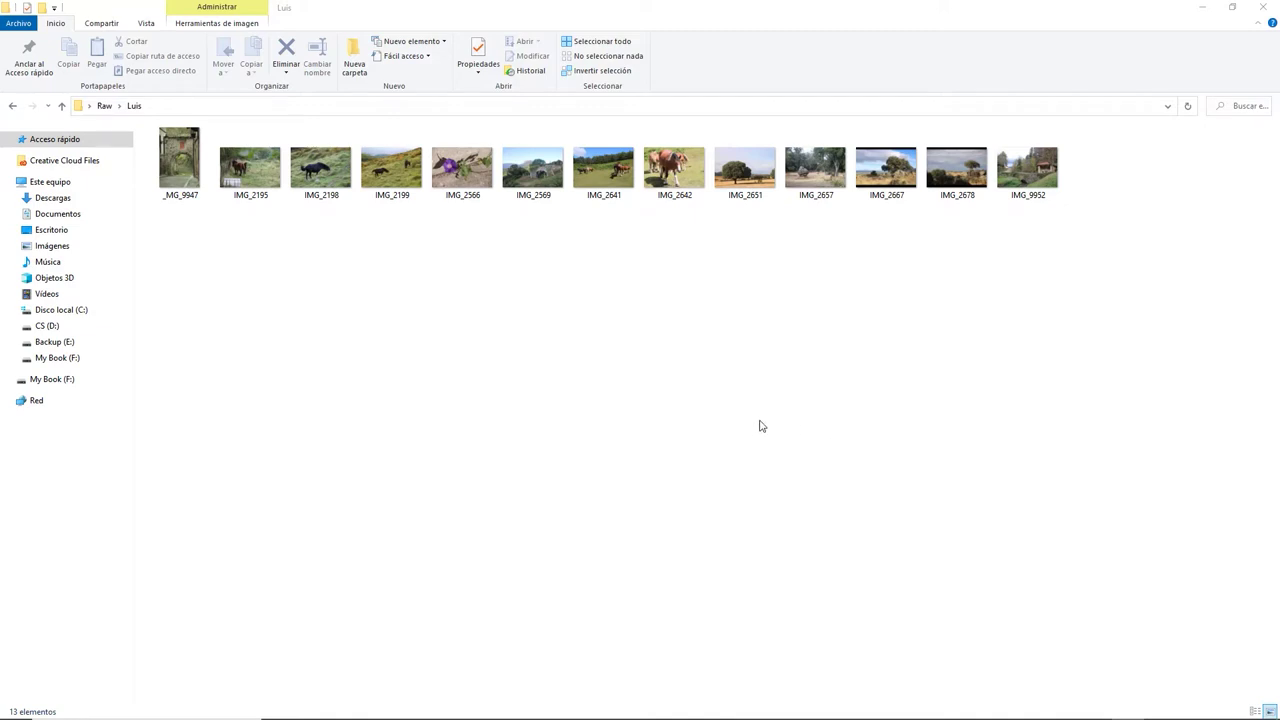
Open the _MG_9947 photo in Camera Raw and expand the editing window to full screen.
{"action": "left_click", "coordinate": [190, 165]}
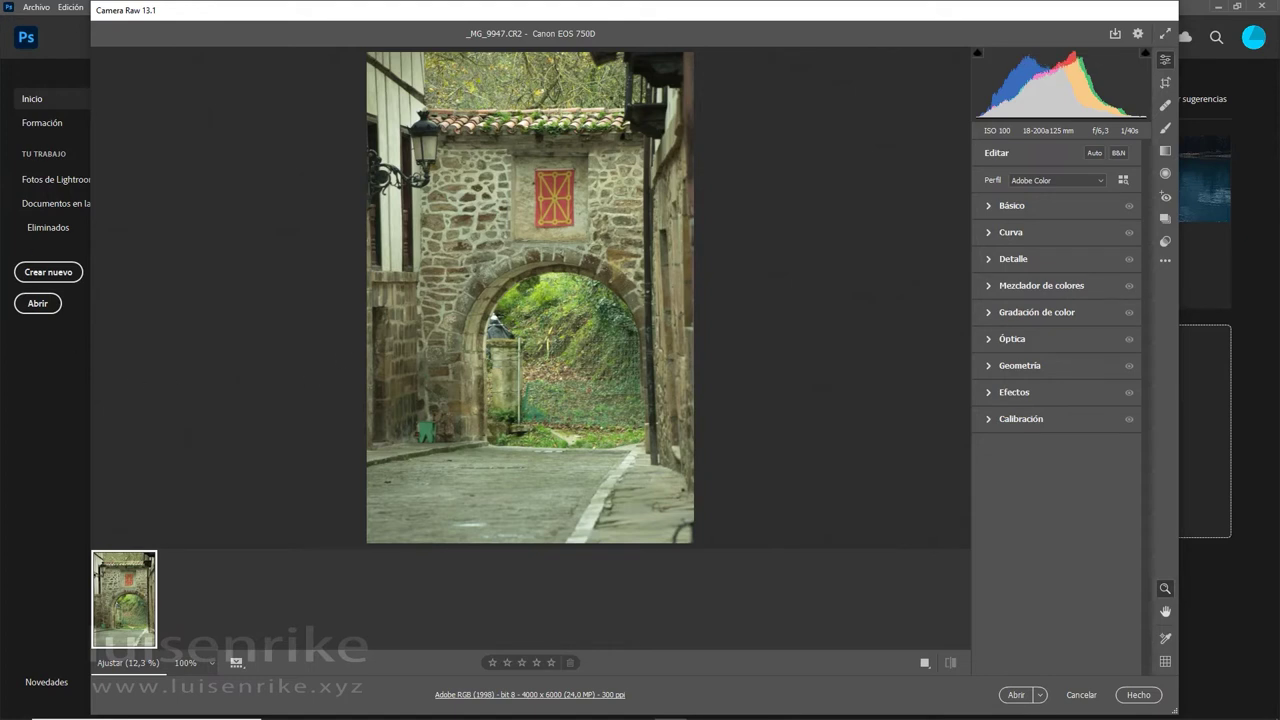
{"action": "left_click", "coordinate": [1165, 33]}
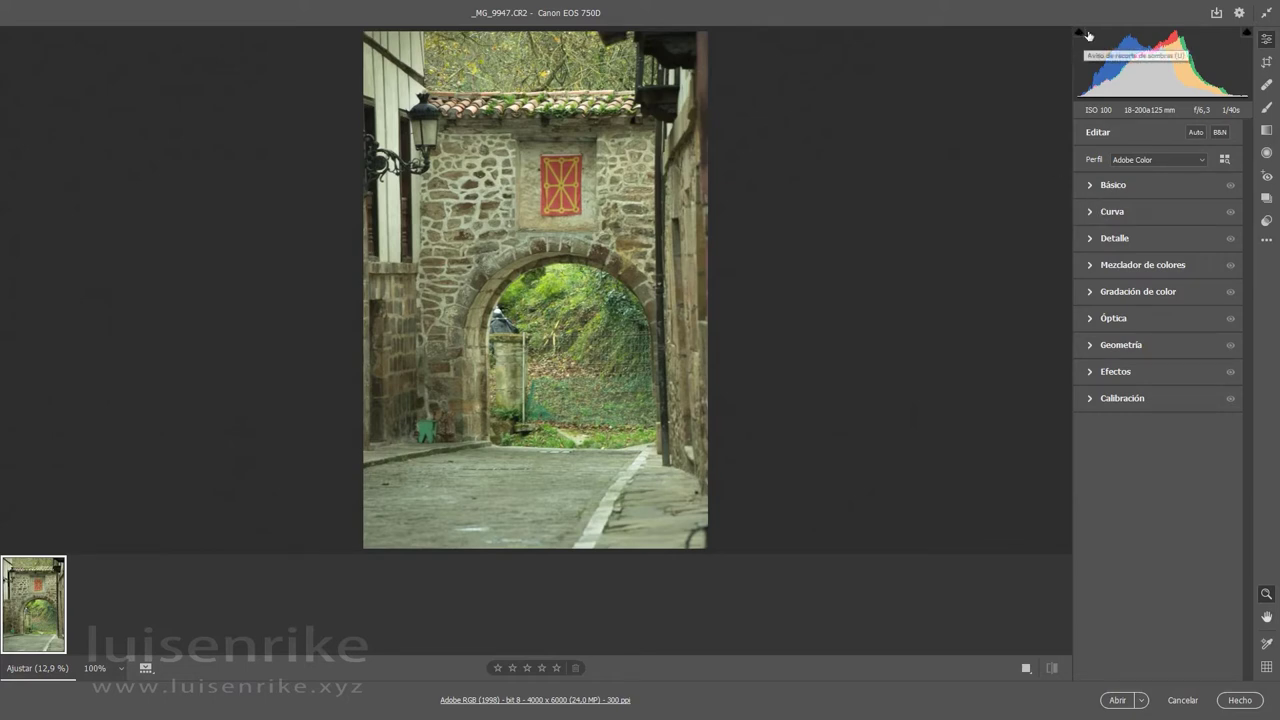
{"action": "mouse_move", "coordinate": [1124, 63]}
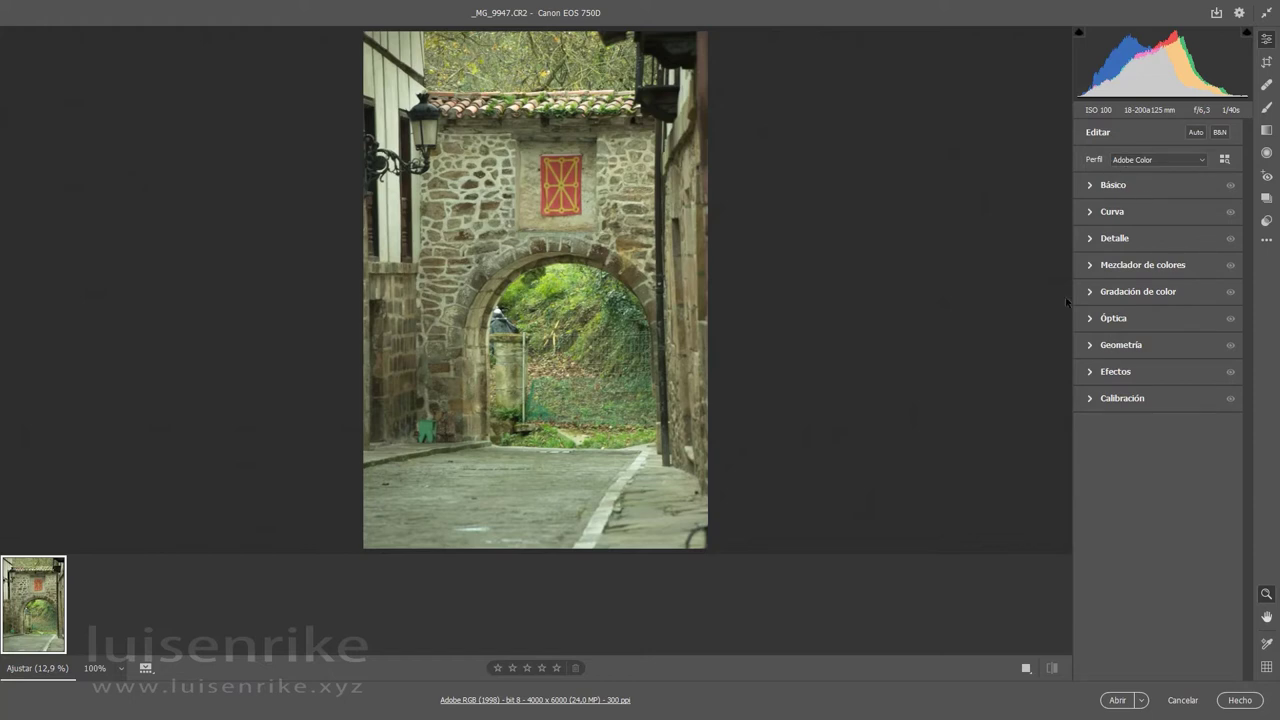
{"action": "left_click", "coordinate": [1090, 187]}
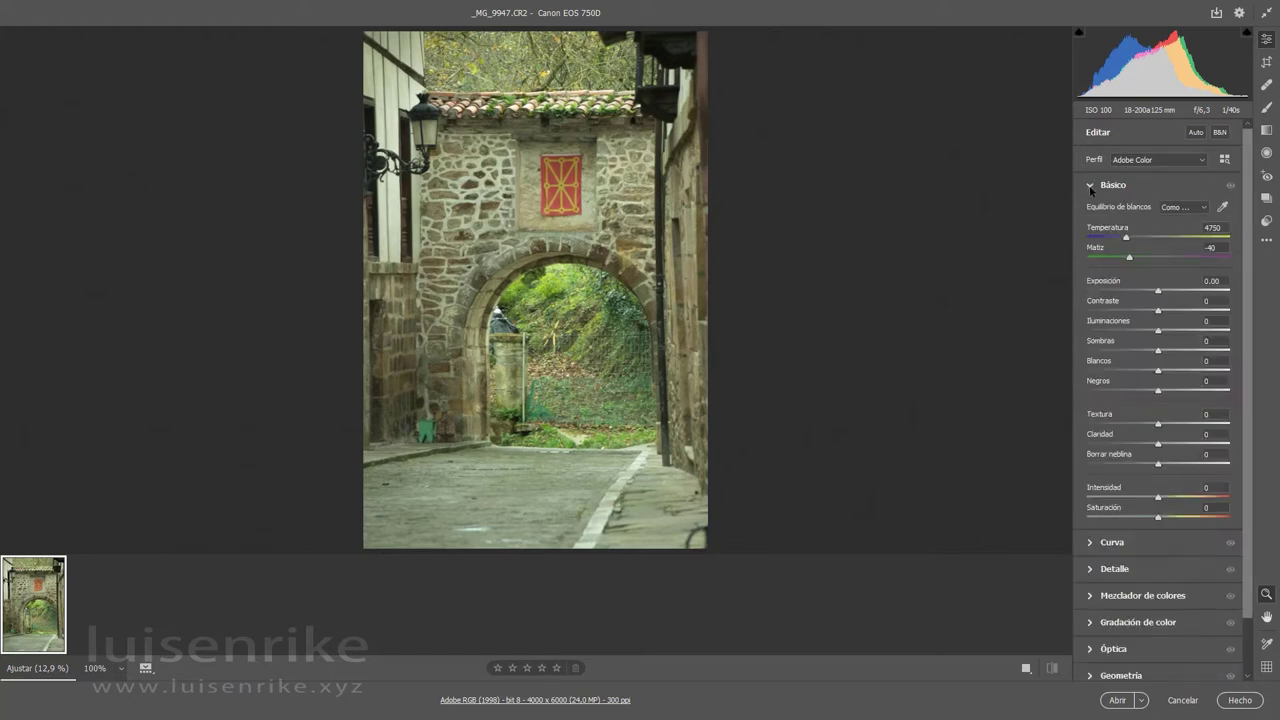
{"action": "left_click", "coordinate": [1090, 187]}
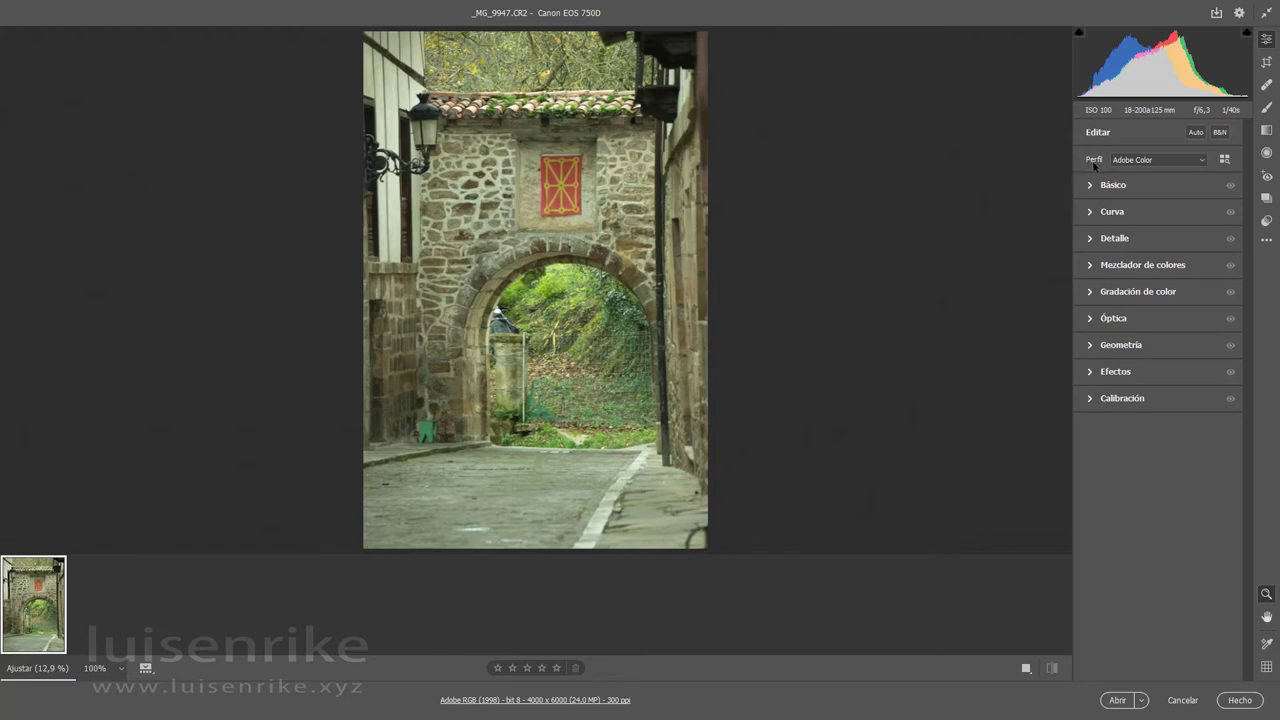
Try the Adobe Estándar, Adobe Paisaje, Adobe Retrato and Adobe Vivos profiles on the photo one after another.
{"action": "left_click", "coordinate": [1202, 163]}
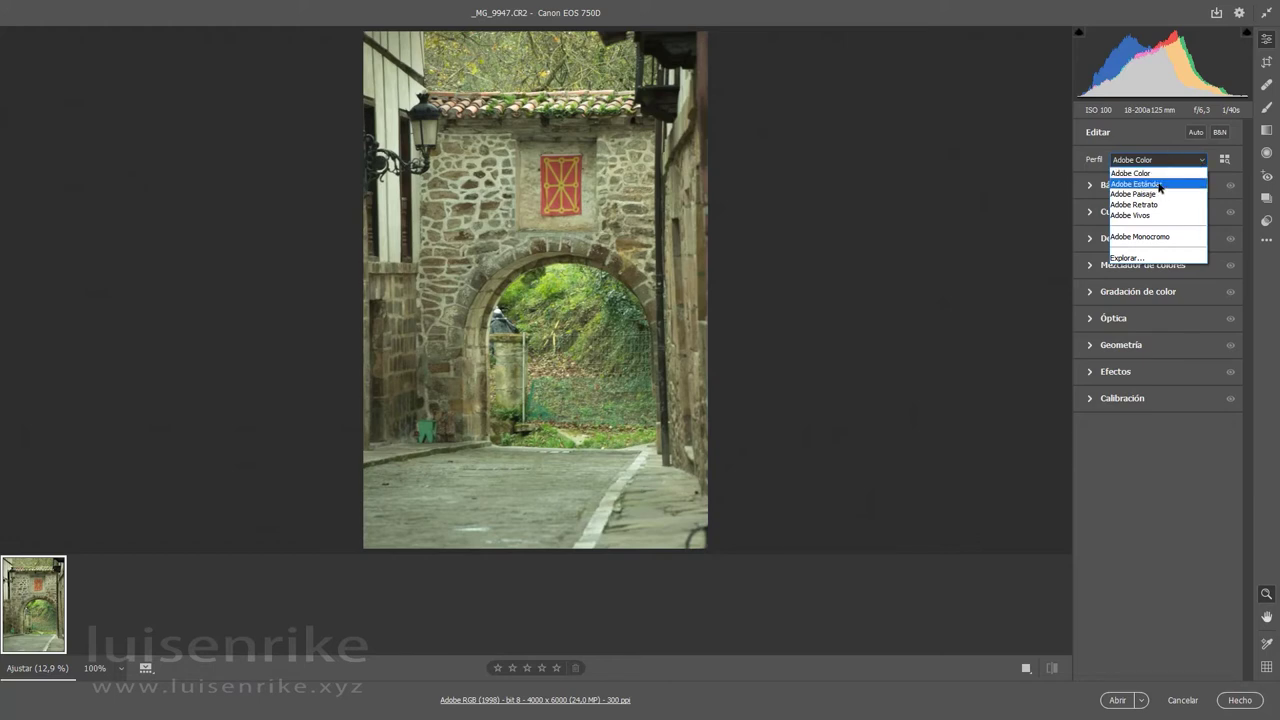
{"action": "left_click", "coordinate": [1159, 185]}
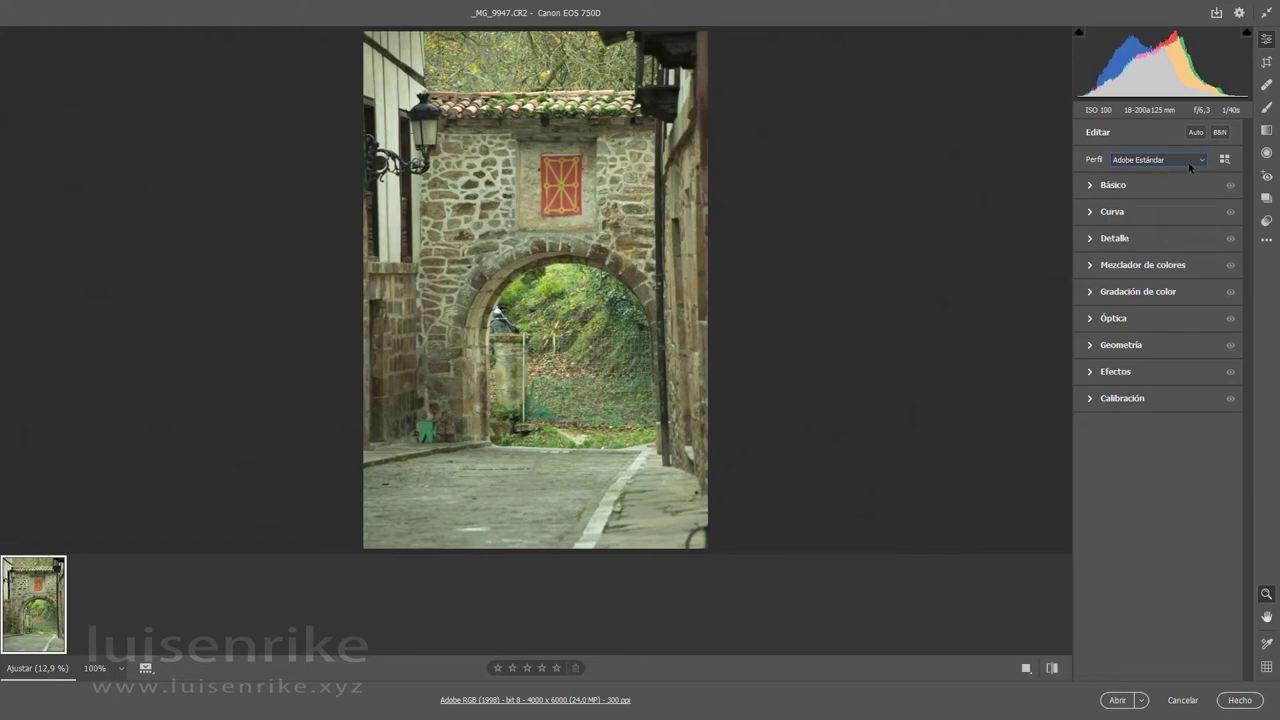
{"action": "left_click", "coordinate": [1201, 159]}
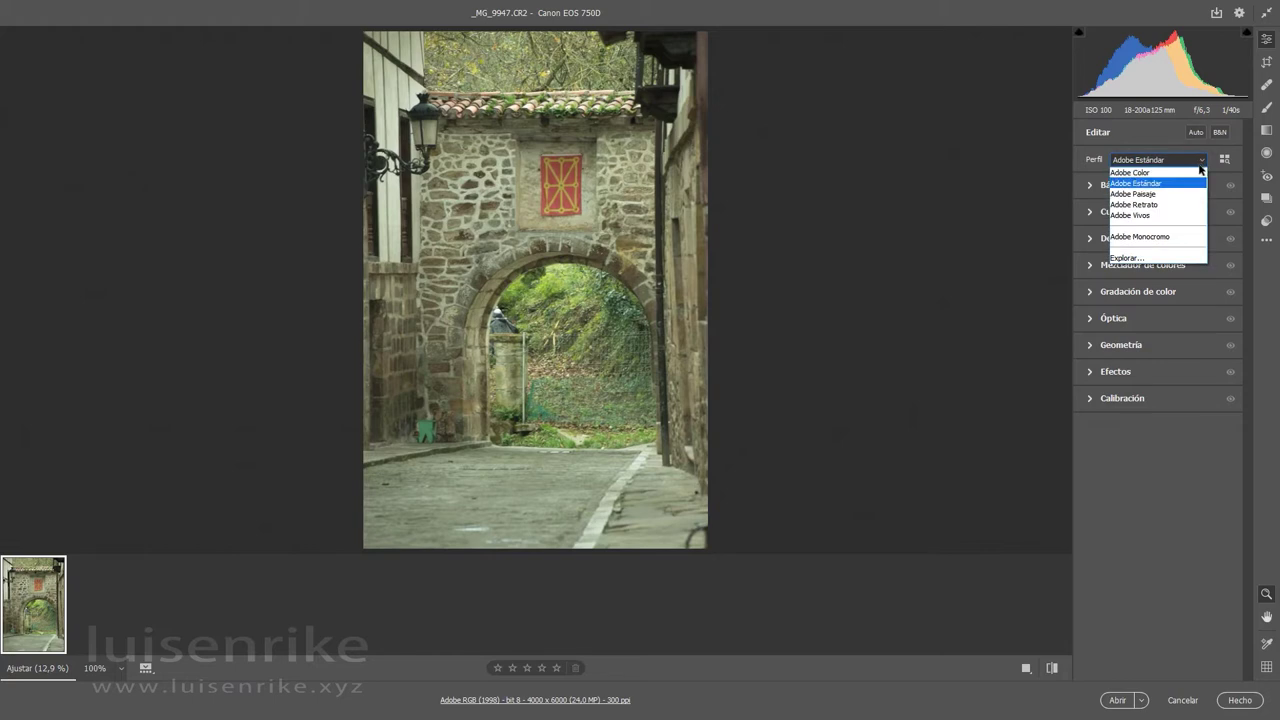
{"action": "left_click", "coordinate": [1160, 195]}
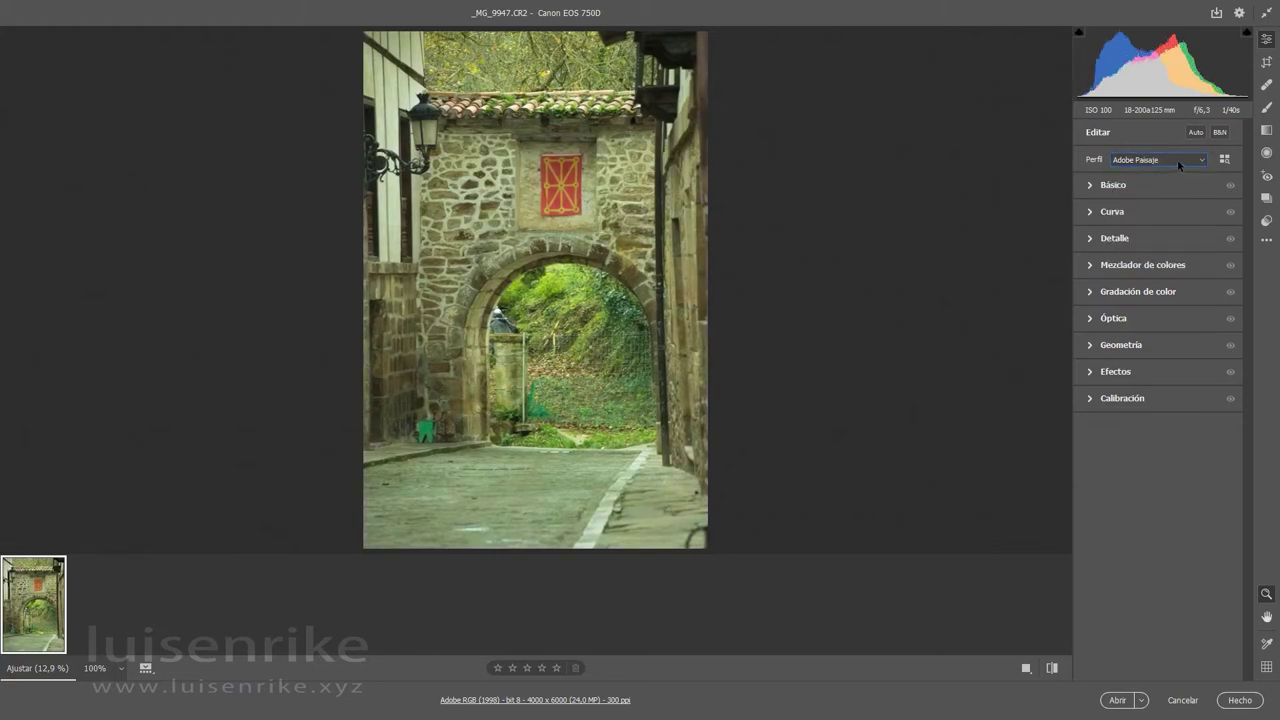
{"action": "left_click", "coordinate": [1177, 159]}
{"action": "left_click", "coordinate": [1146, 201]}
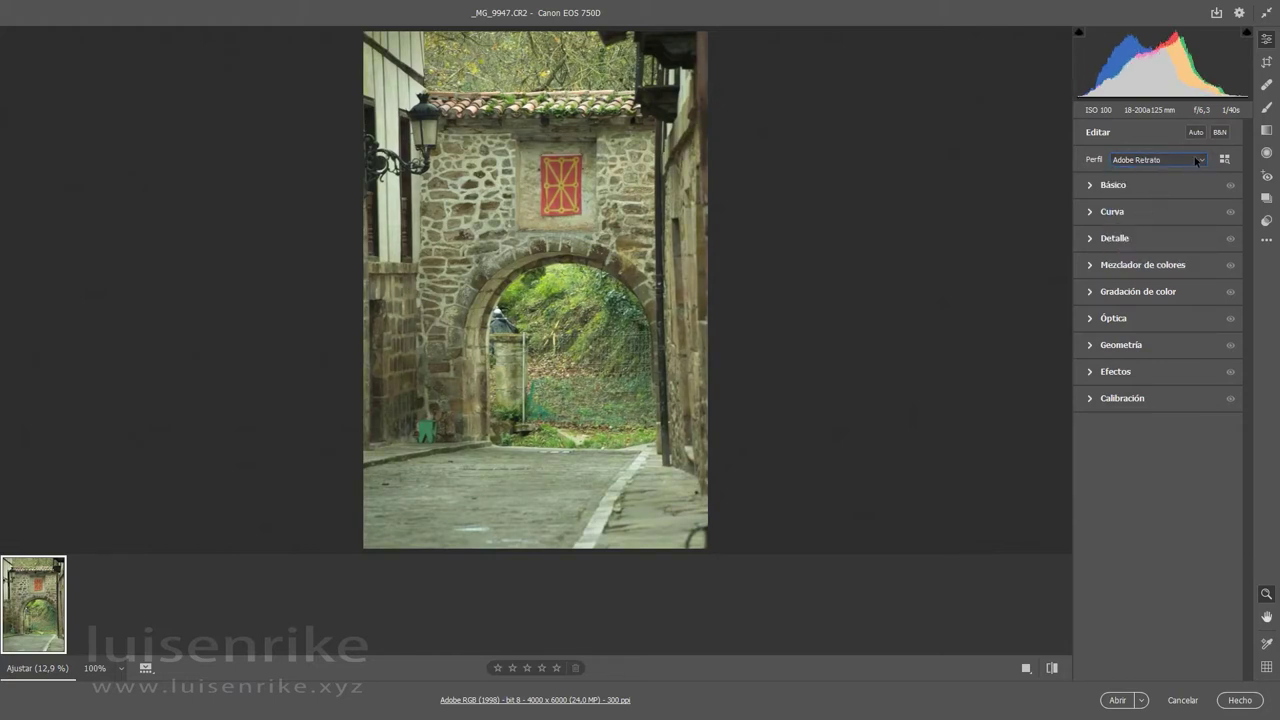
{"action": "left_click", "coordinate": [1196, 159]}
{"action": "left_click", "coordinate": [1154, 211]}
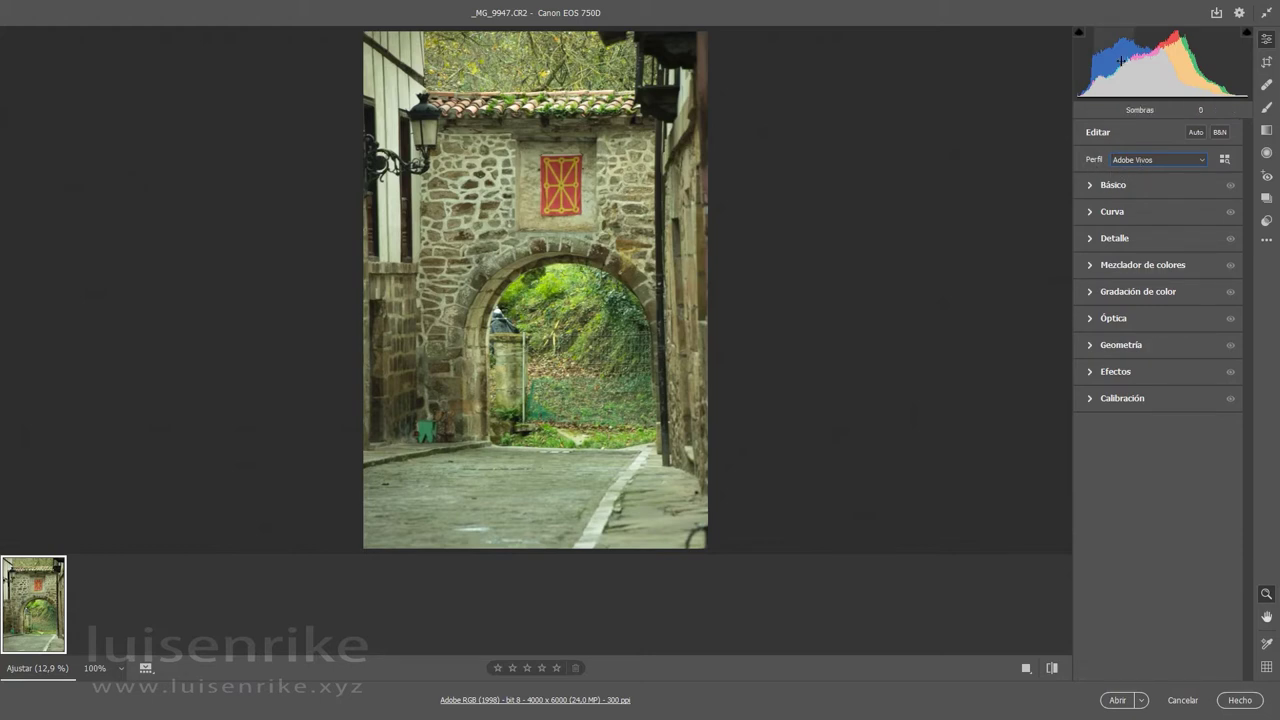
Compare the Adobe Paisaje and Adobe Estándar profiles once more and restore the Adobe Color profile.
{"action": "left_click", "coordinate": [1201, 160]}
{"action": "left_click", "coordinate": [1166, 195]}
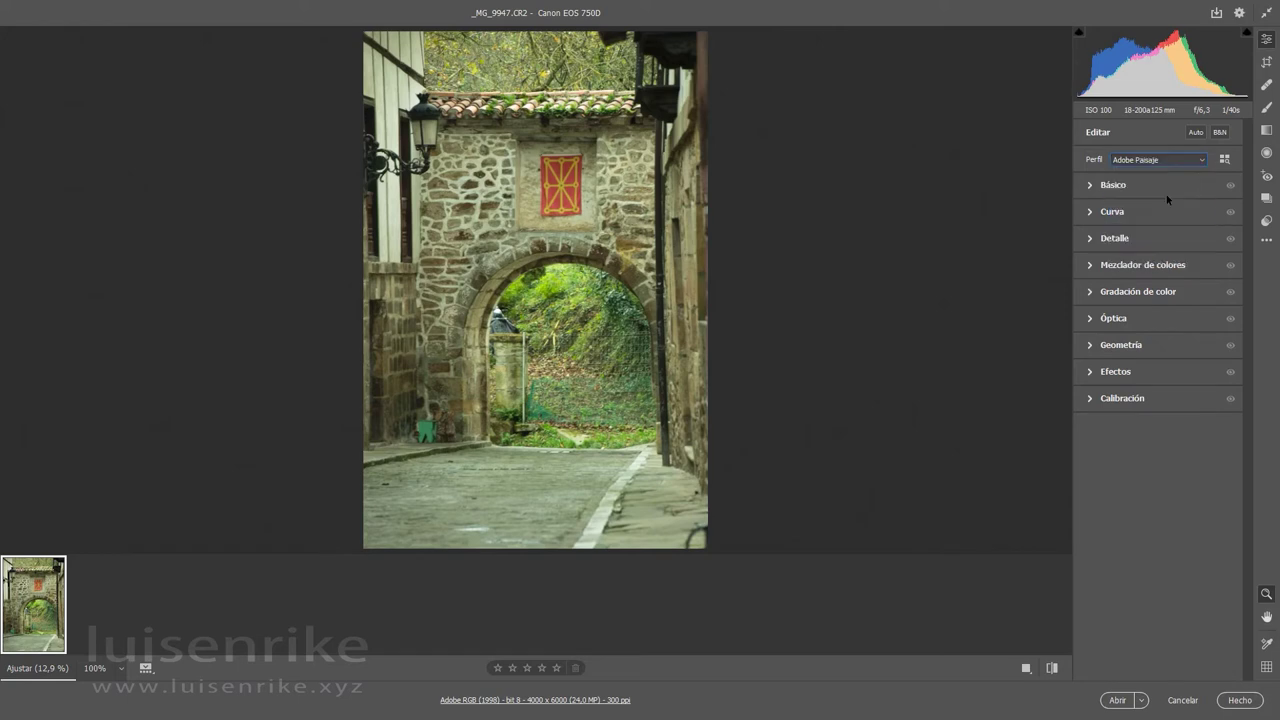
{"action": "left_click", "coordinate": [1160, 162]}
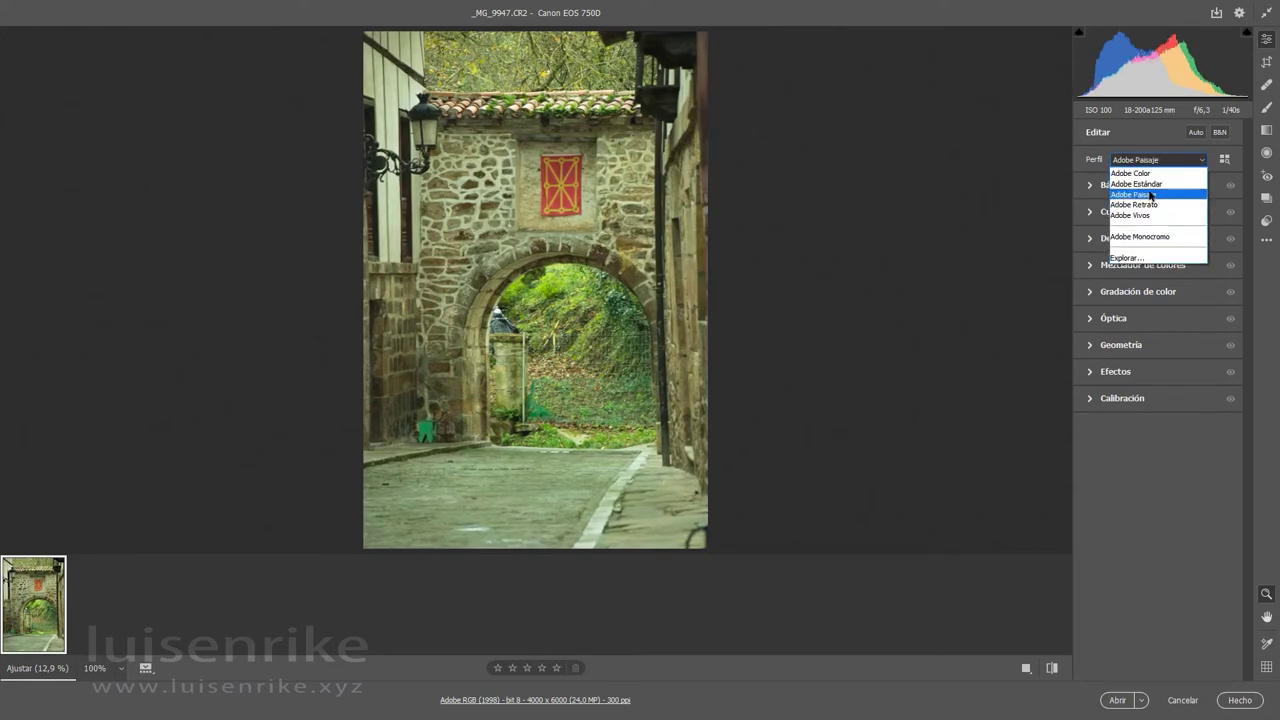
{"action": "left_click", "coordinate": [1148, 184]}
{"action": "left_click", "coordinate": [1144, 162]}
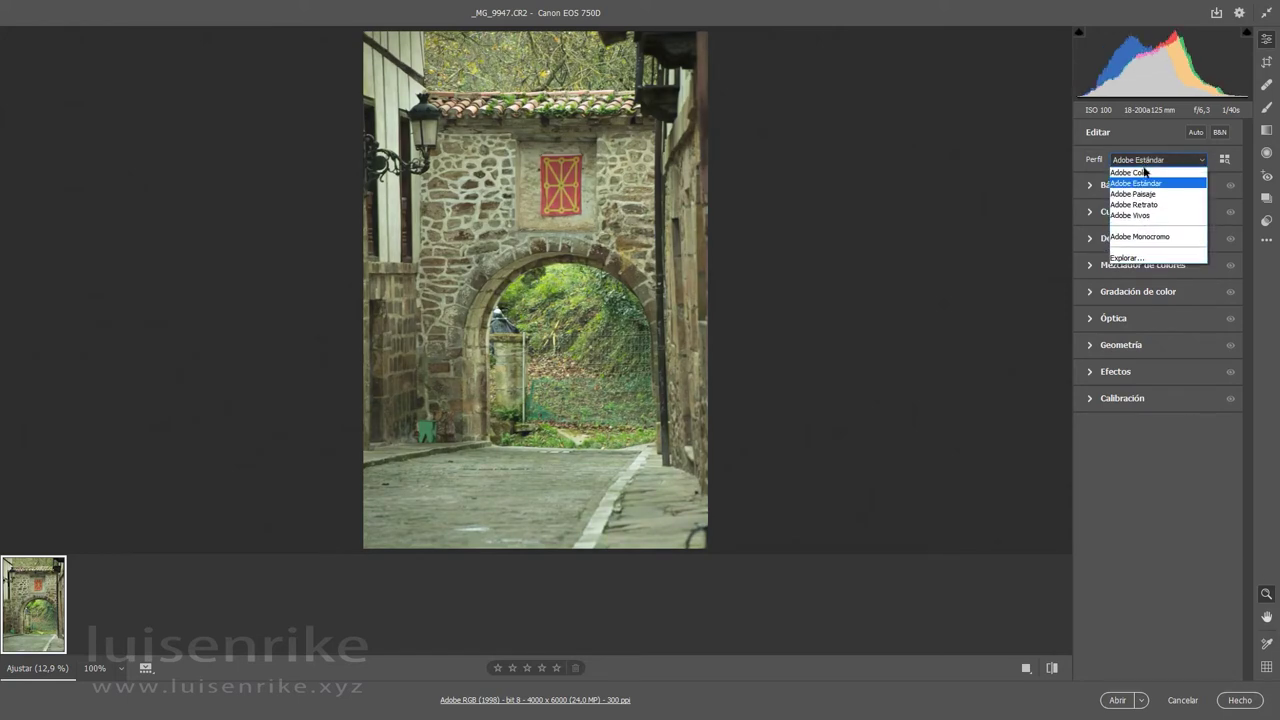
{"action": "left_click", "coordinate": [1146, 172]}
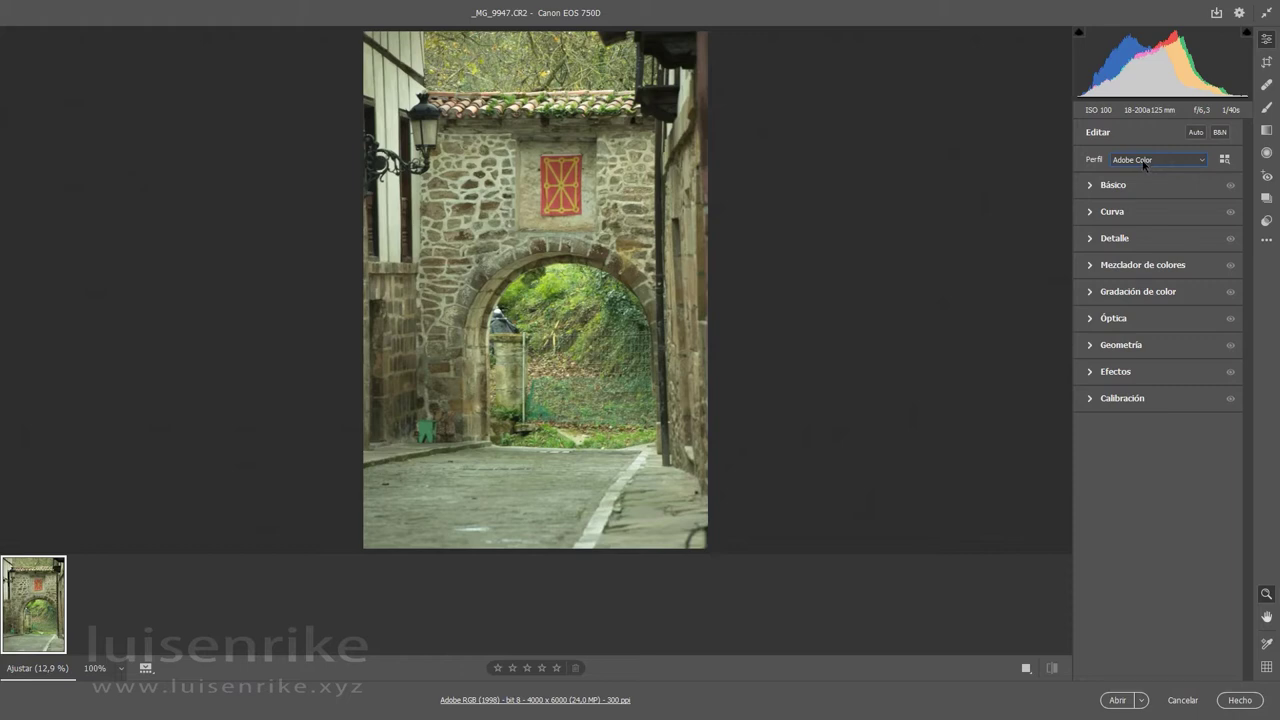
Try the Nublado white balance preset in the Basic adjustments and restore the as-shot white balance.
{"action": "left_click", "coordinate": [1091, 186]}
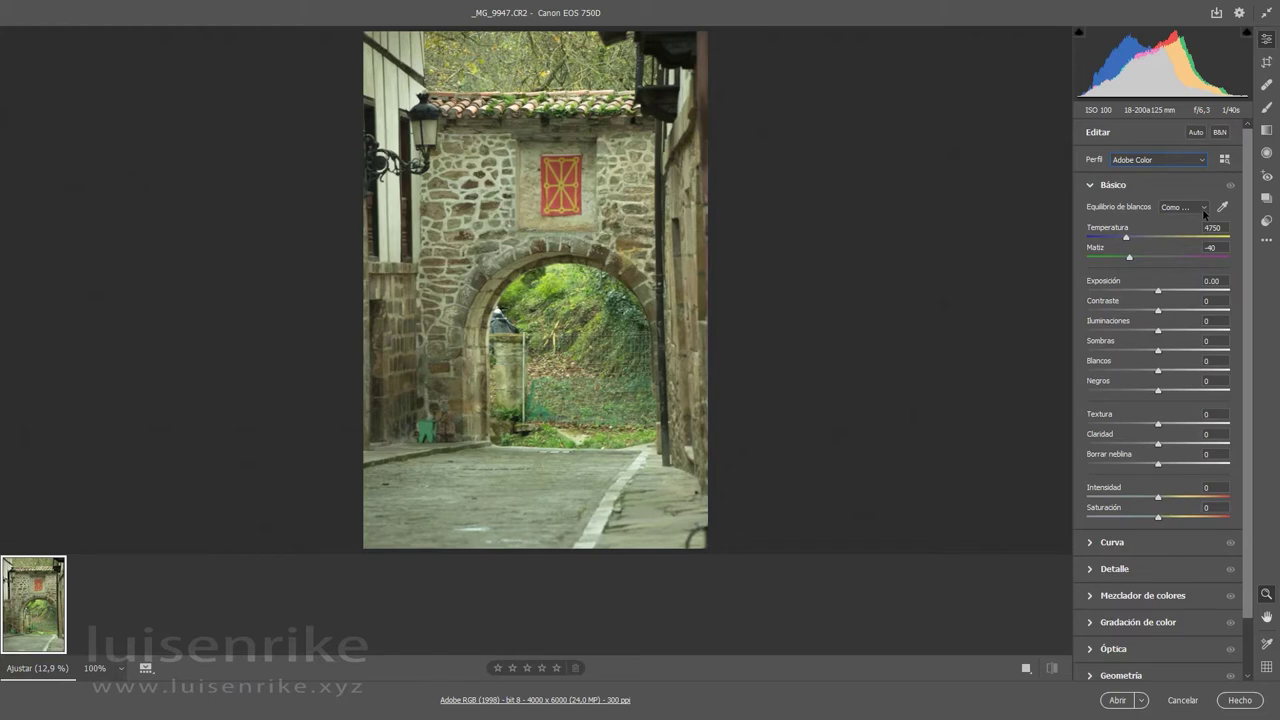
{"action": "left_click", "coordinate": [1204, 208]}
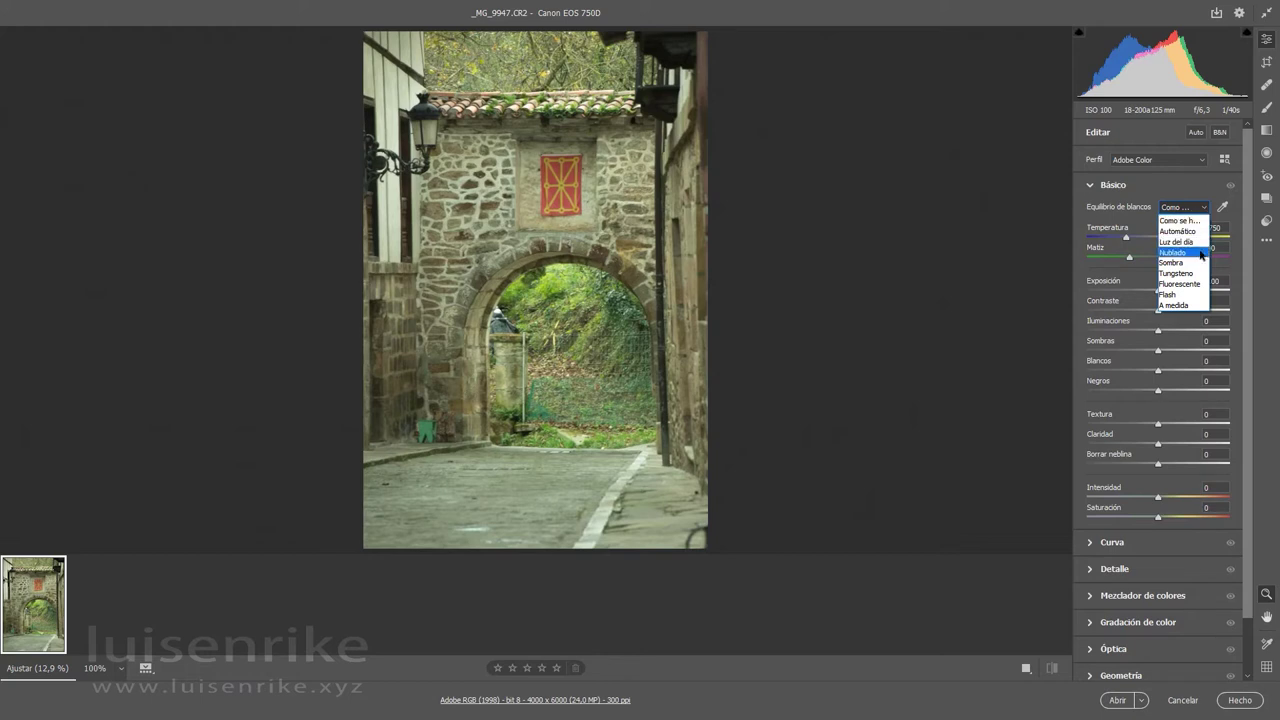
{"action": "left_click", "coordinate": [1186, 254]}
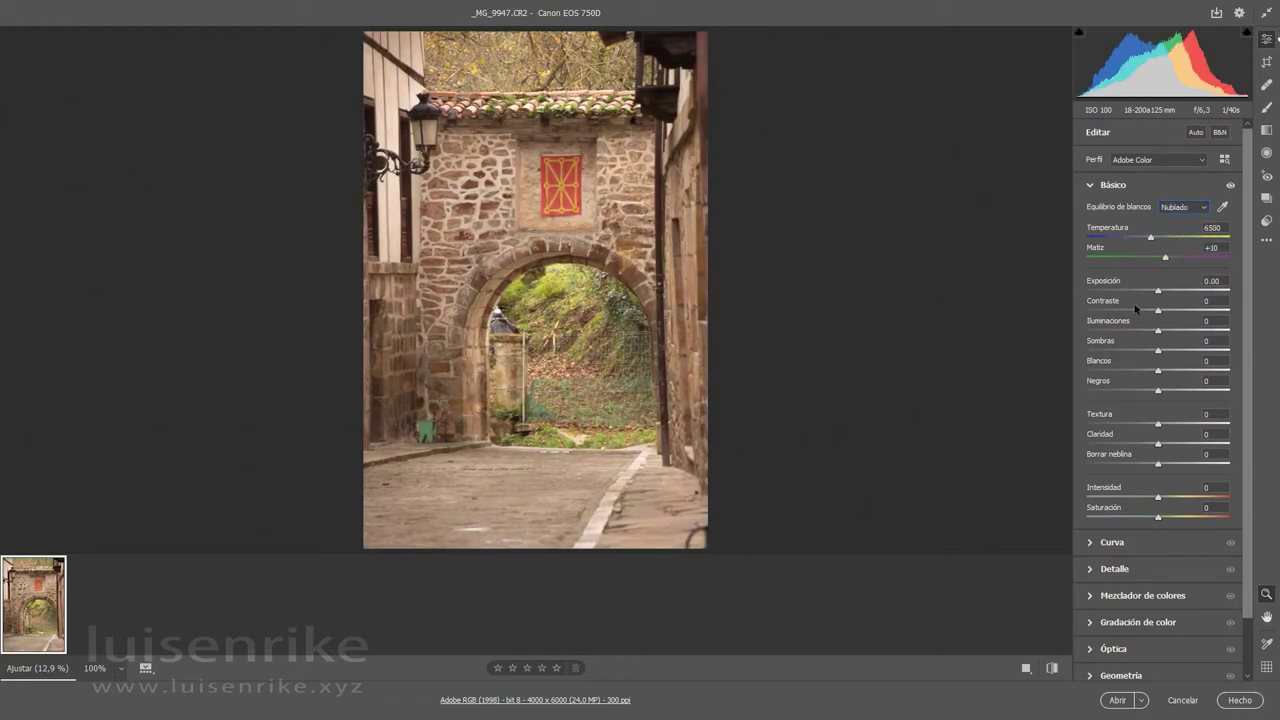
{"action": "left_click", "coordinate": [1203, 206]}
{"action": "left_click", "coordinate": [1199, 218]}
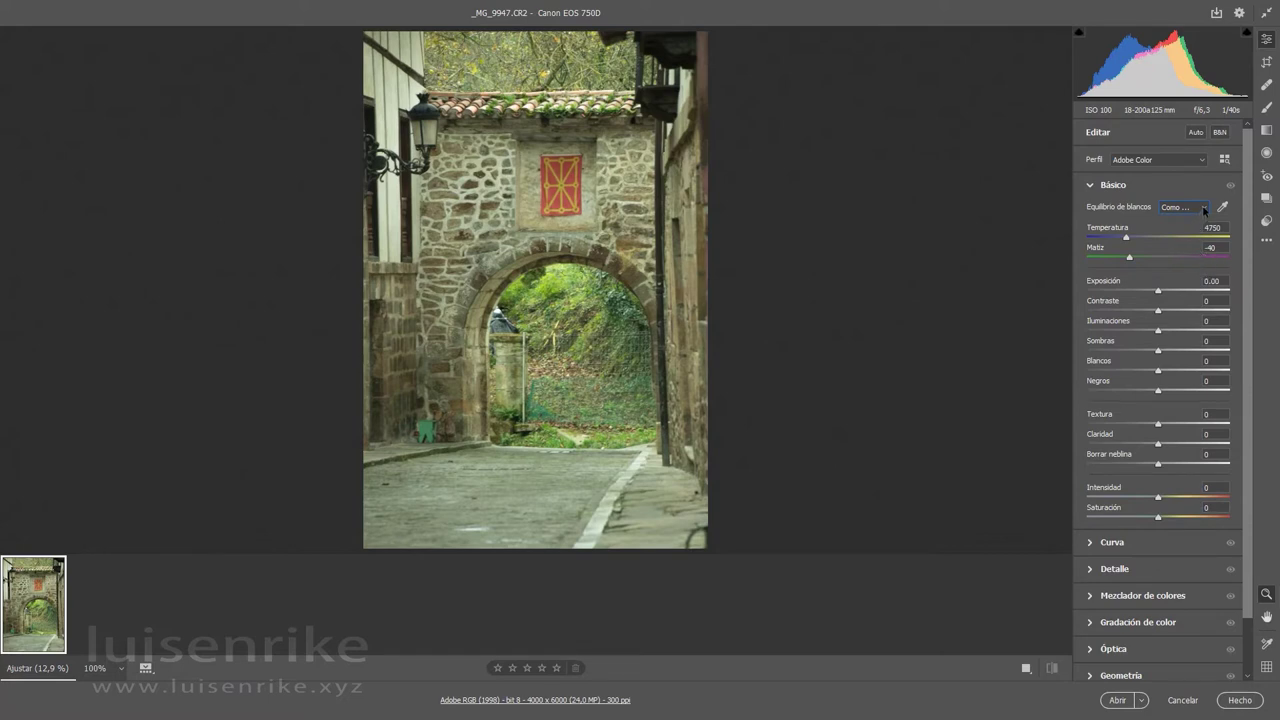
{"action": "left_click", "coordinate": [1204, 208]}
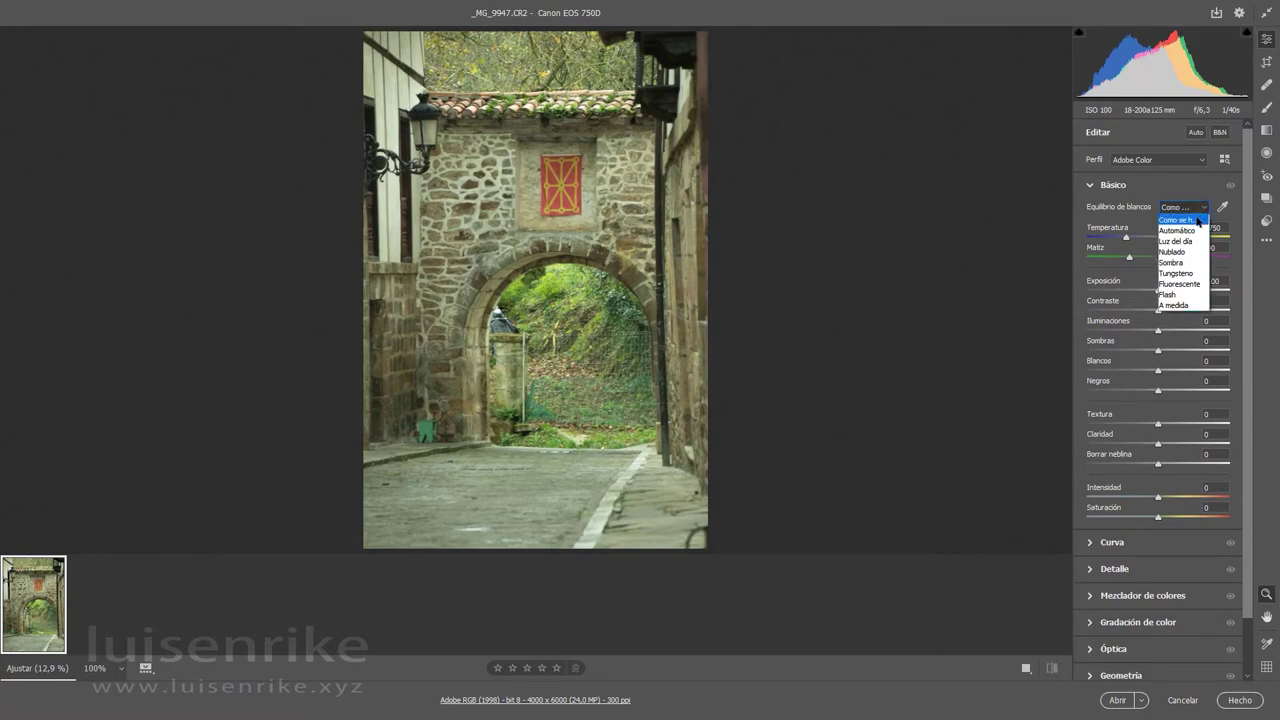
{"action": "left_click", "coordinate": [1195, 221]}
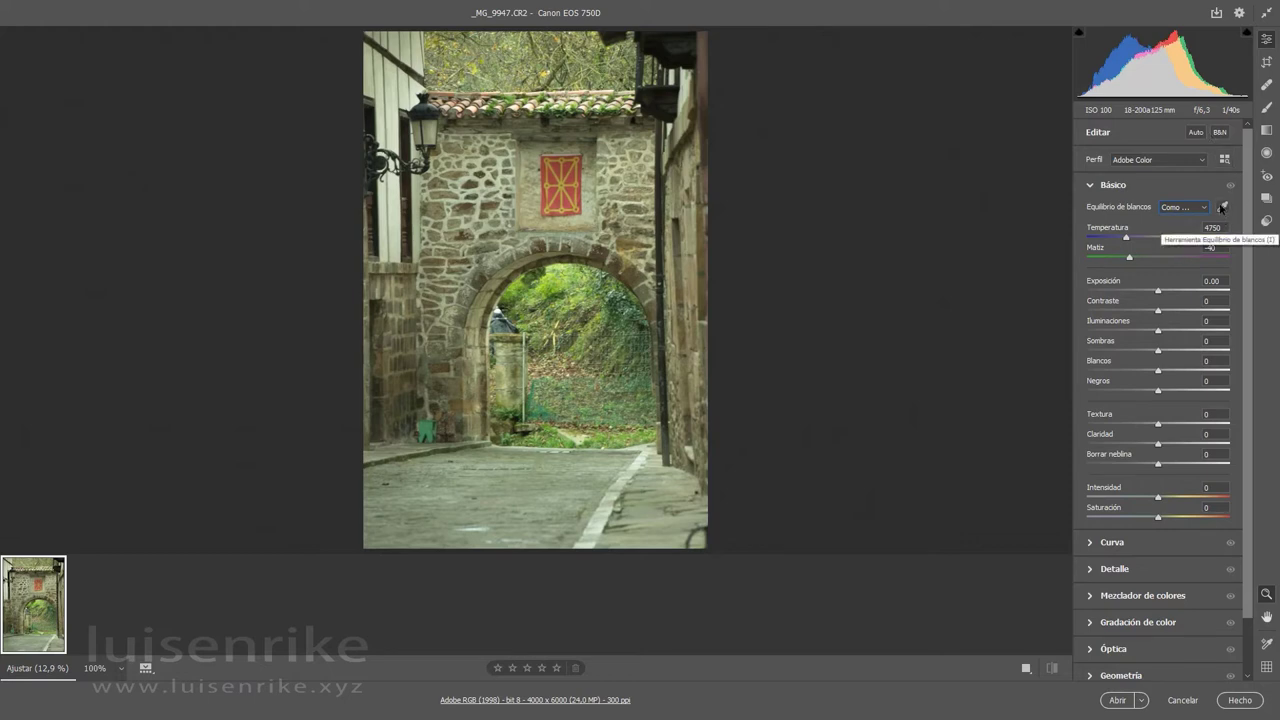
Sample the white balance from the white road line, the white wall boards and the grey pavement in turn.
{"action": "left_click", "coordinate": [1222, 207]}
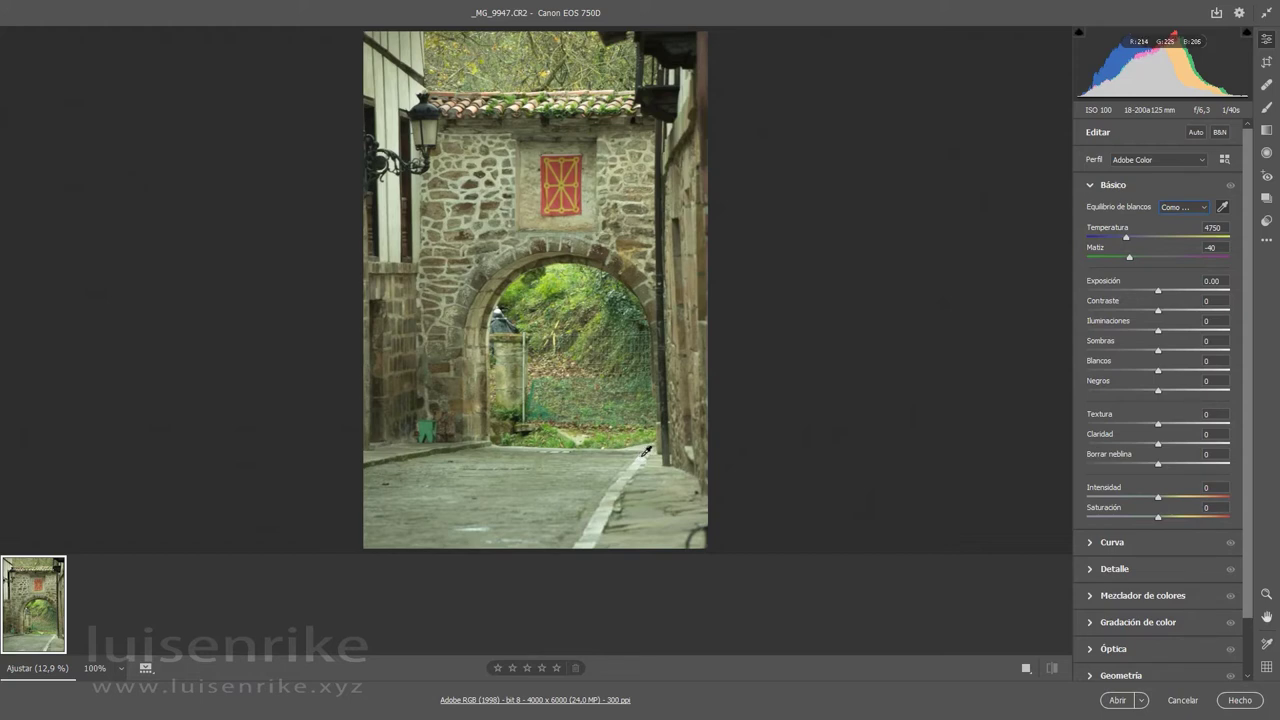
{"action": "left_click", "coordinate": [645, 452]}
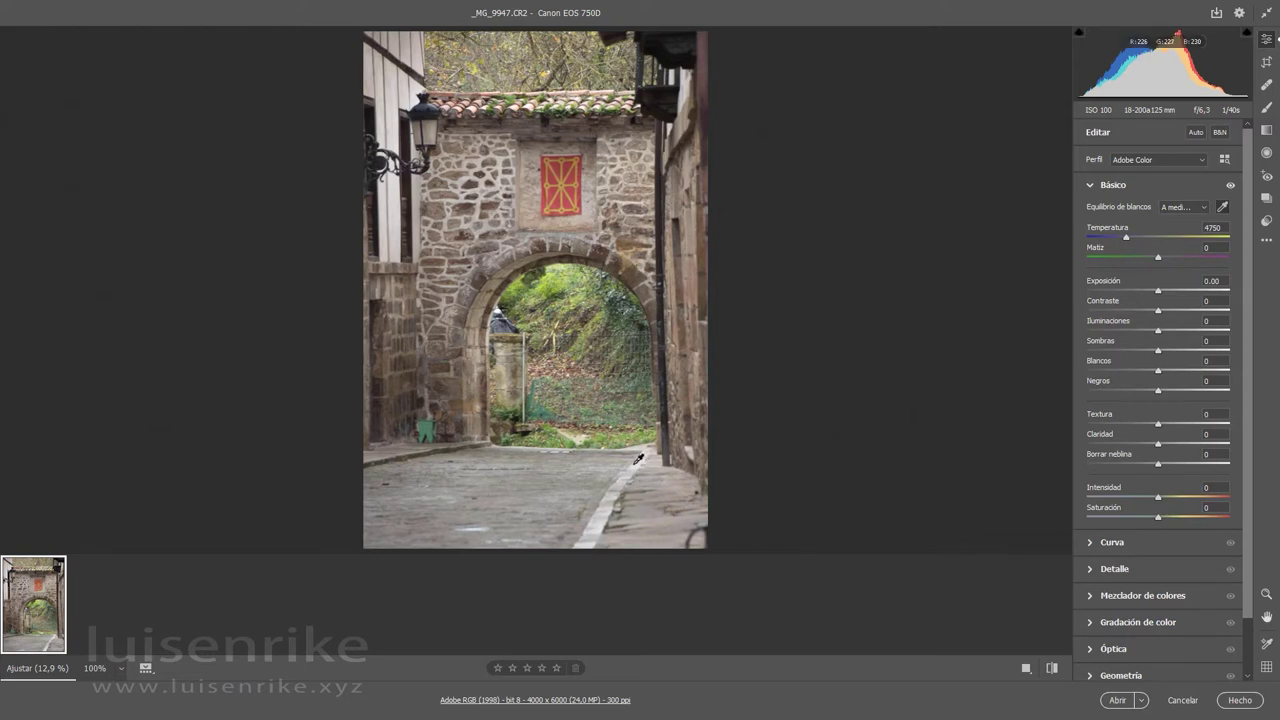
{"action": "left_click", "coordinate": [400, 197]}
{"action": "left_click", "coordinate": [648, 503]}
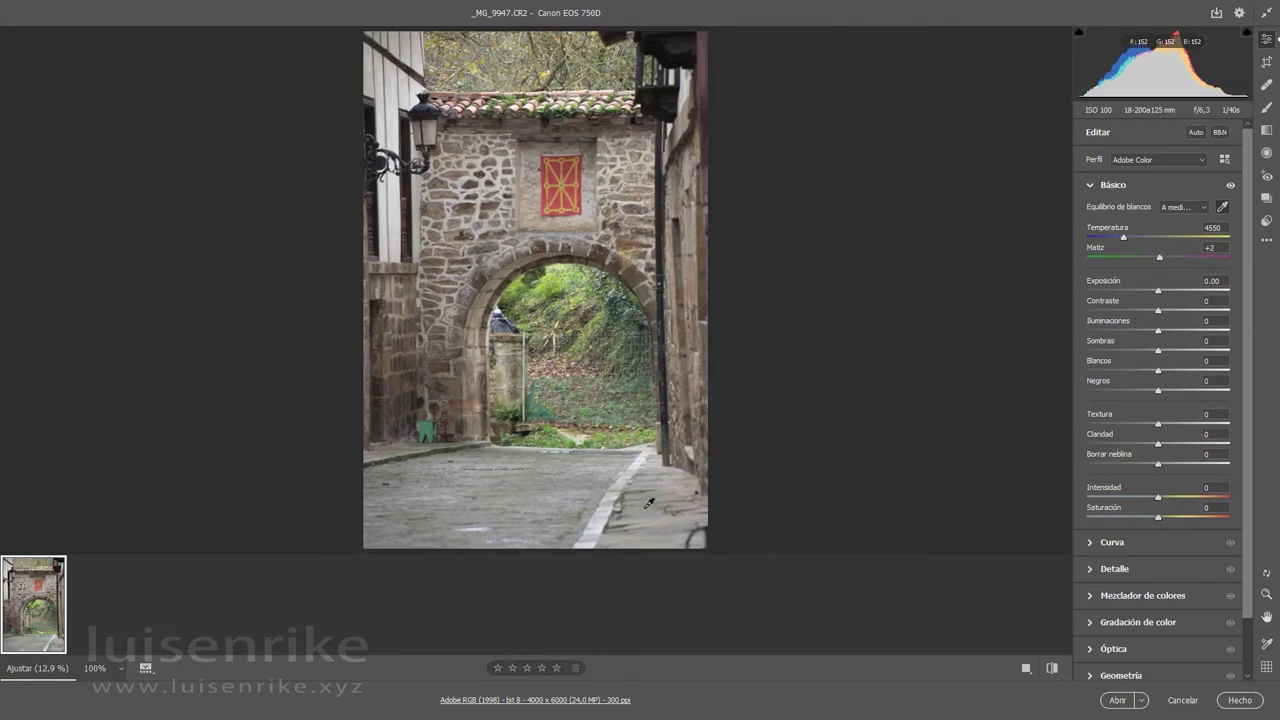
Try sampling the white balance from the red shield above the arch and undo it.
{"action": "left_click", "coordinate": [576, 186]}
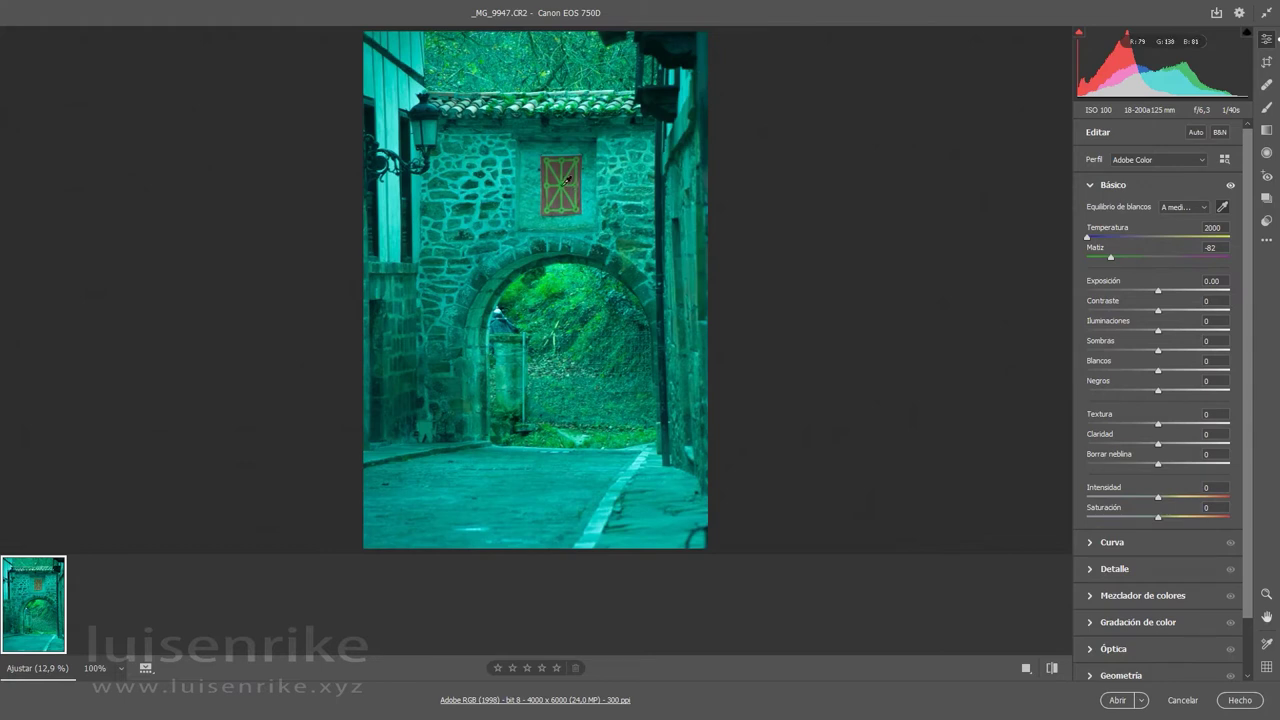
{"action": "key", "text": "z"}
{"action": "key", "text": "ctrl+z"}
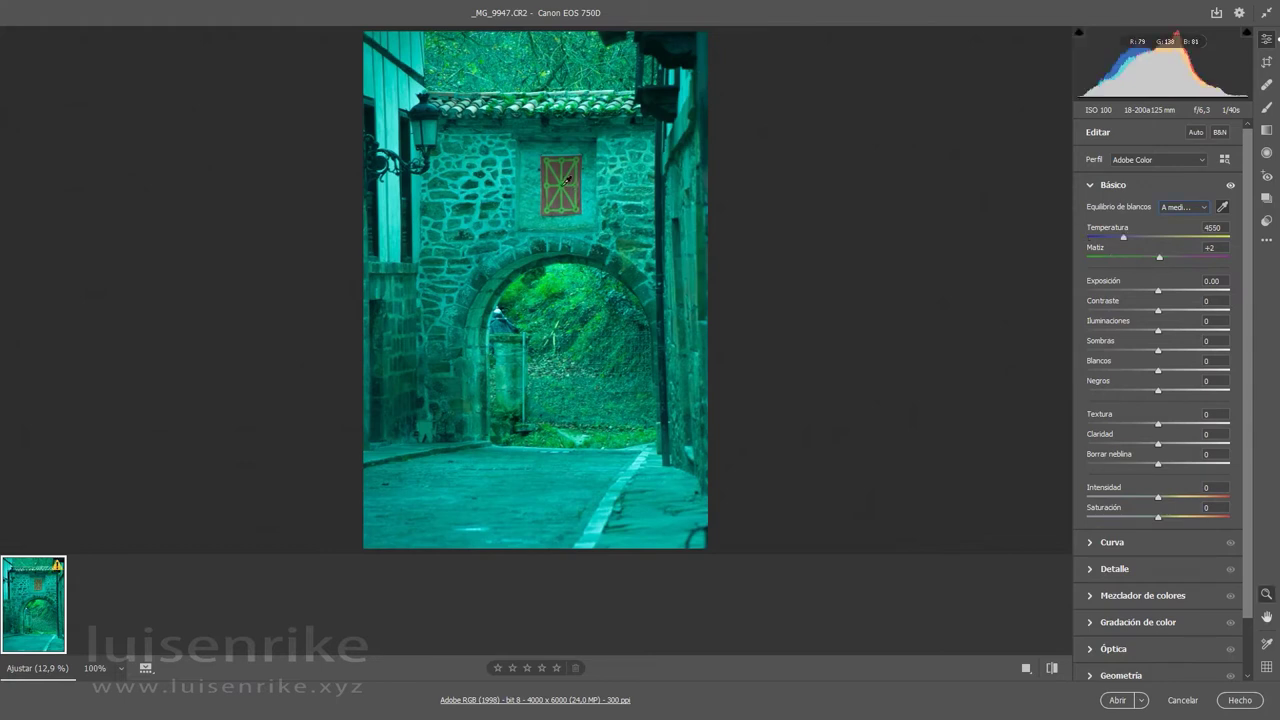
Resample the white balance from the white road line and fine-tune it to temperature 5100 and tint -2.
{"action": "left_click", "coordinate": [641, 459]}
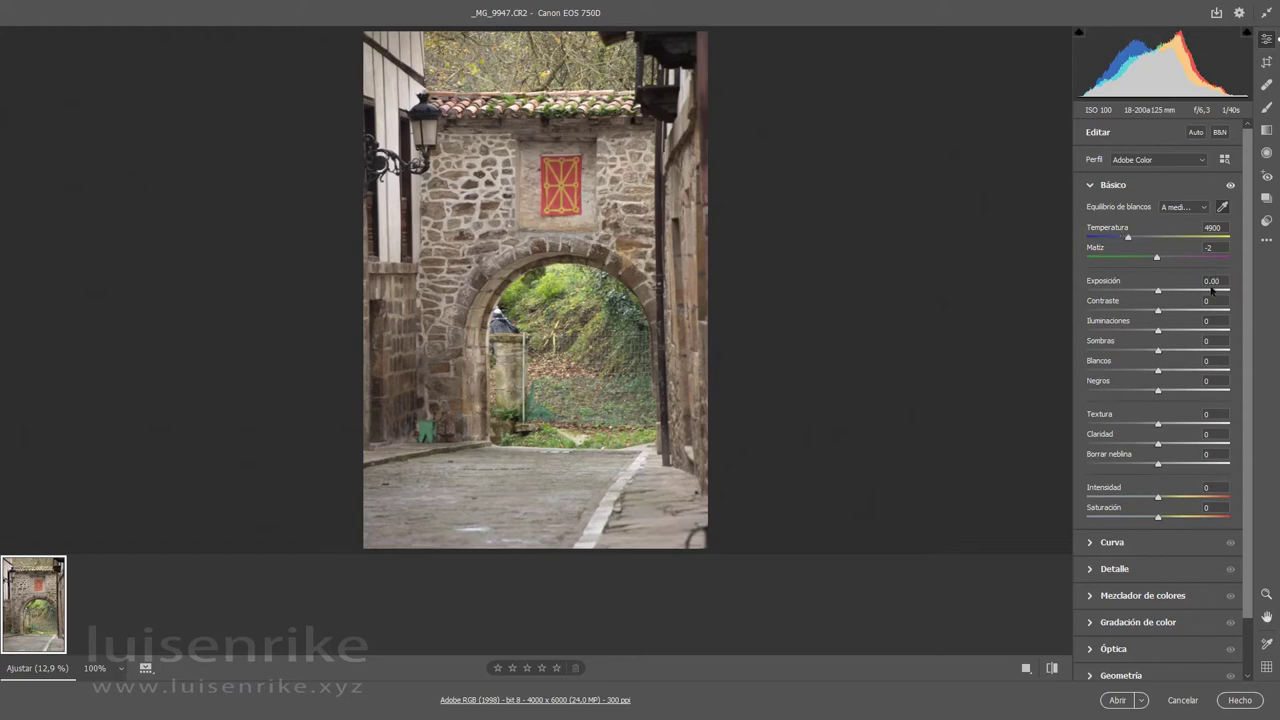
{"action": "mouse_move", "coordinate": [1126, 237]}
{"action": "left_mouse_down"}
{"action": "mouse_move", "coordinate": [1143, 243]}
{"action": "mouse_move", "coordinate": [1131, 241]}
{"action": "left_mouse_up"}
{"action": "left_click_drag", "start_coordinate": [1157, 261], "coordinate": [1158, 262]}
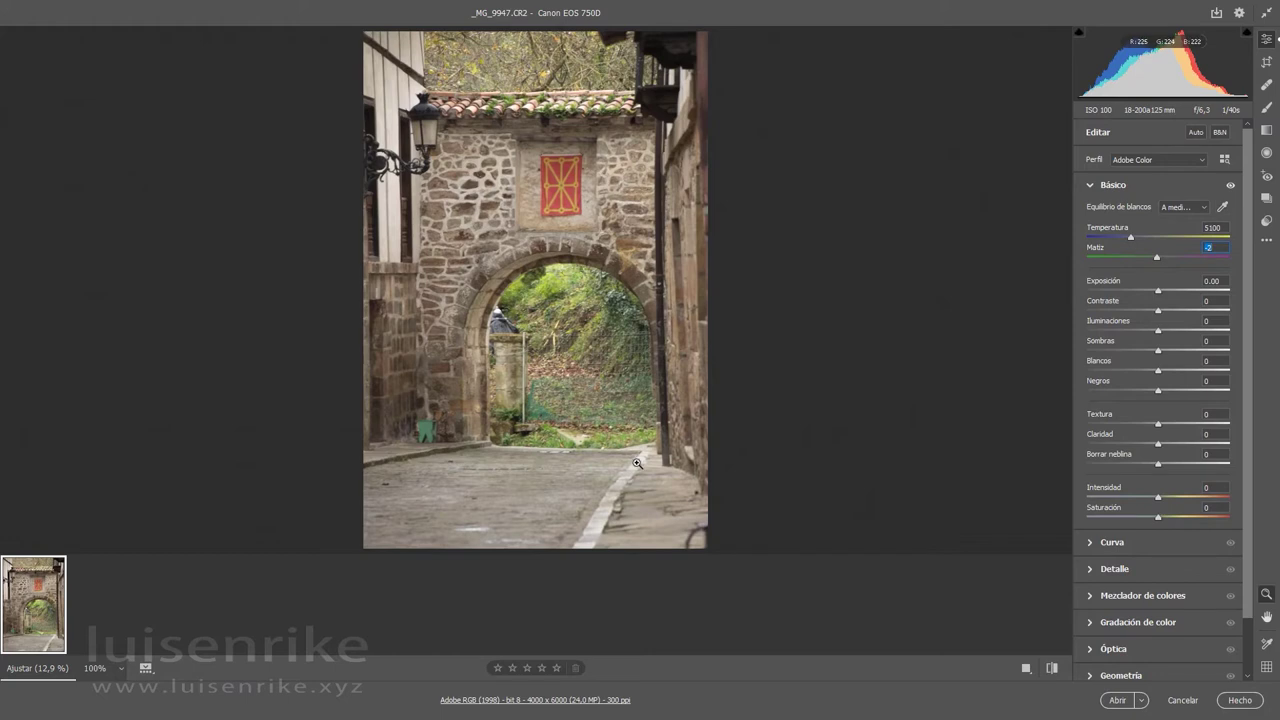
Sample the white balance from the white road line again and compare the photo with and without the Basic adjustments.
{"action": "left_click", "coordinate": [1222, 207]}
{"action": "left_click", "coordinate": [637, 464]}
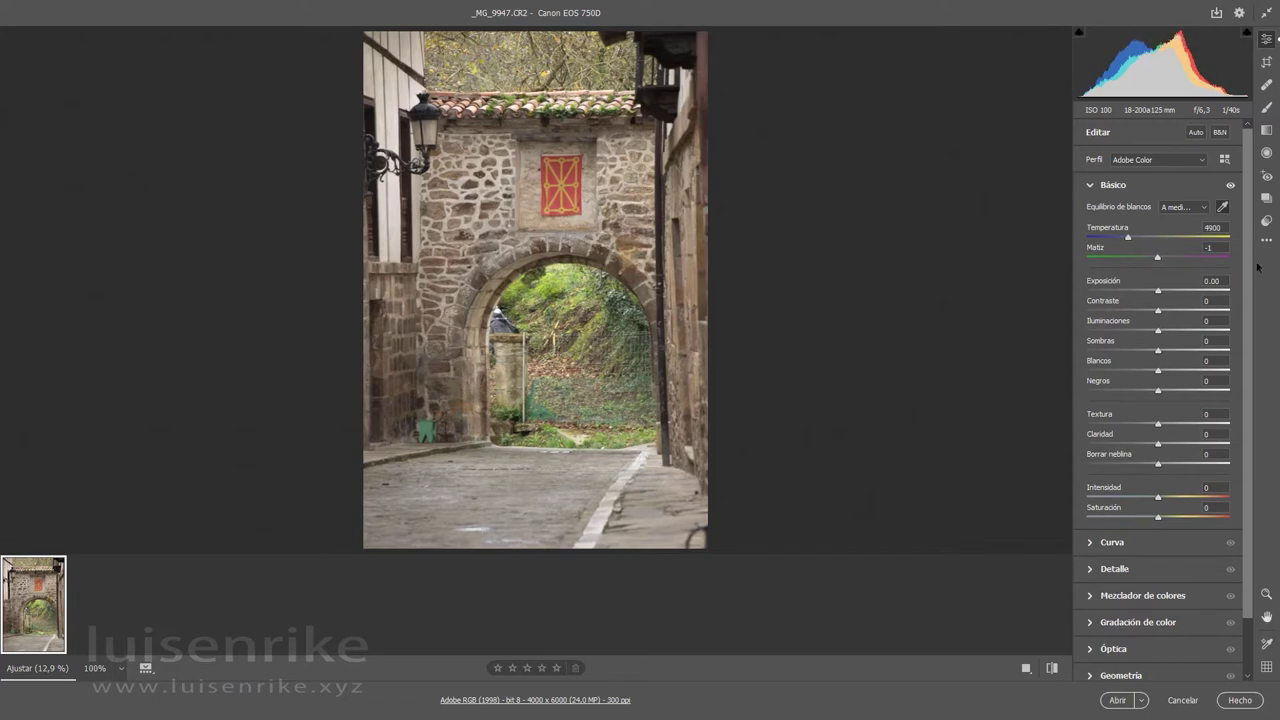
{"action": "left_click", "coordinate": [1230, 185]}
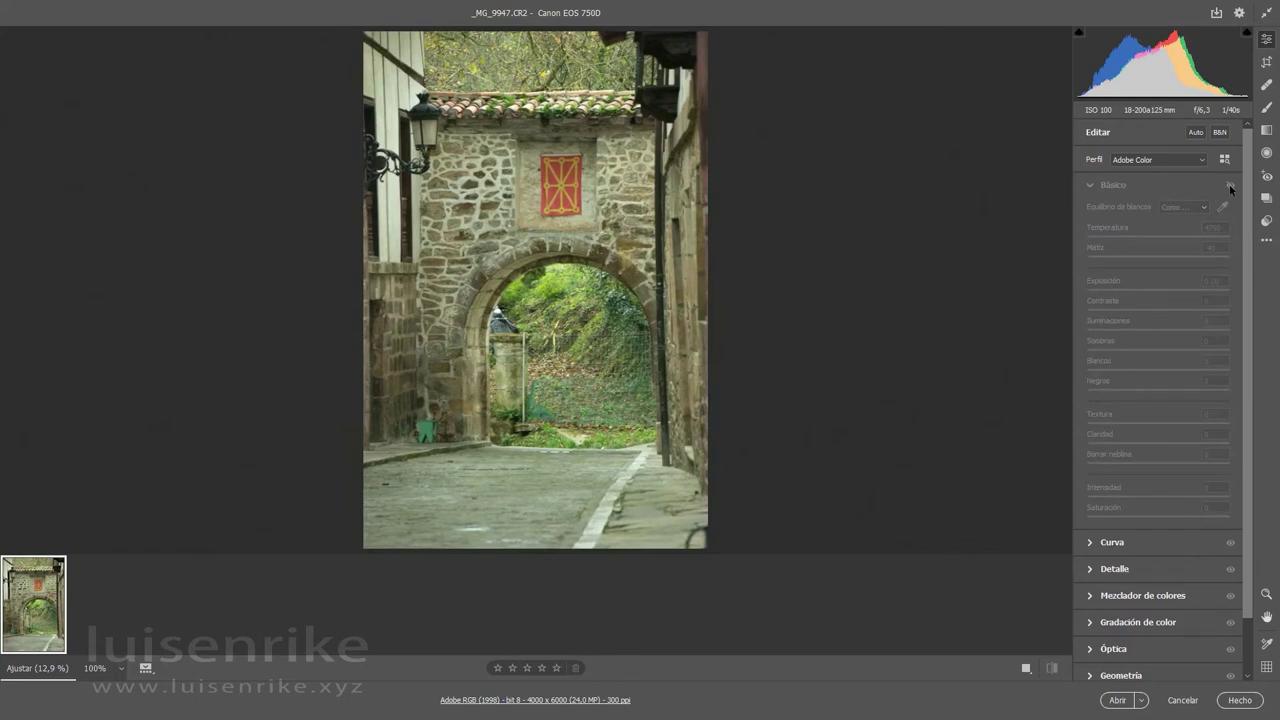
{"action": "left_click", "coordinate": [1229, 185]}
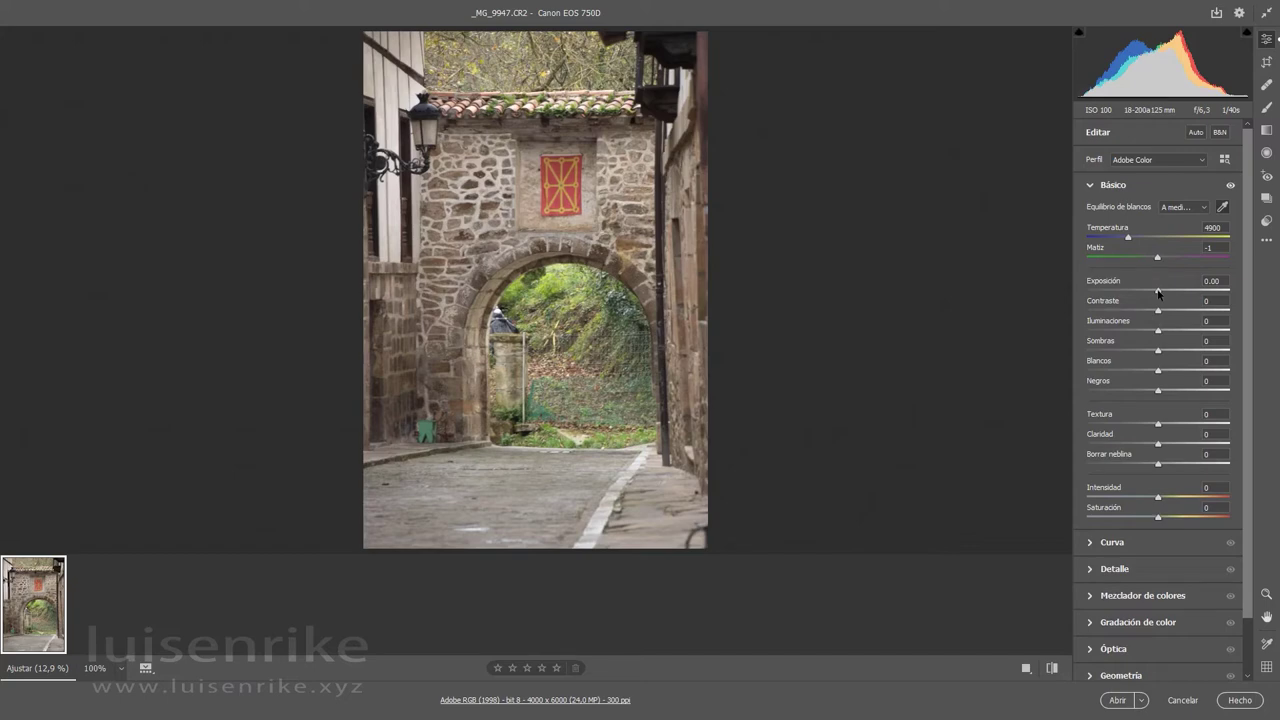
Try an exposure of -0.10 and reset the exposure to 0.
{"action": "mouse_move", "coordinate": [1158, 292]}
{"action": "left_mouse_down"}
{"action": "mouse_move", "coordinate": [1141, 292]}
{"action": "mouse_move", "coordinate": [1157, 292]}
{"action": "left_mouse_up"}
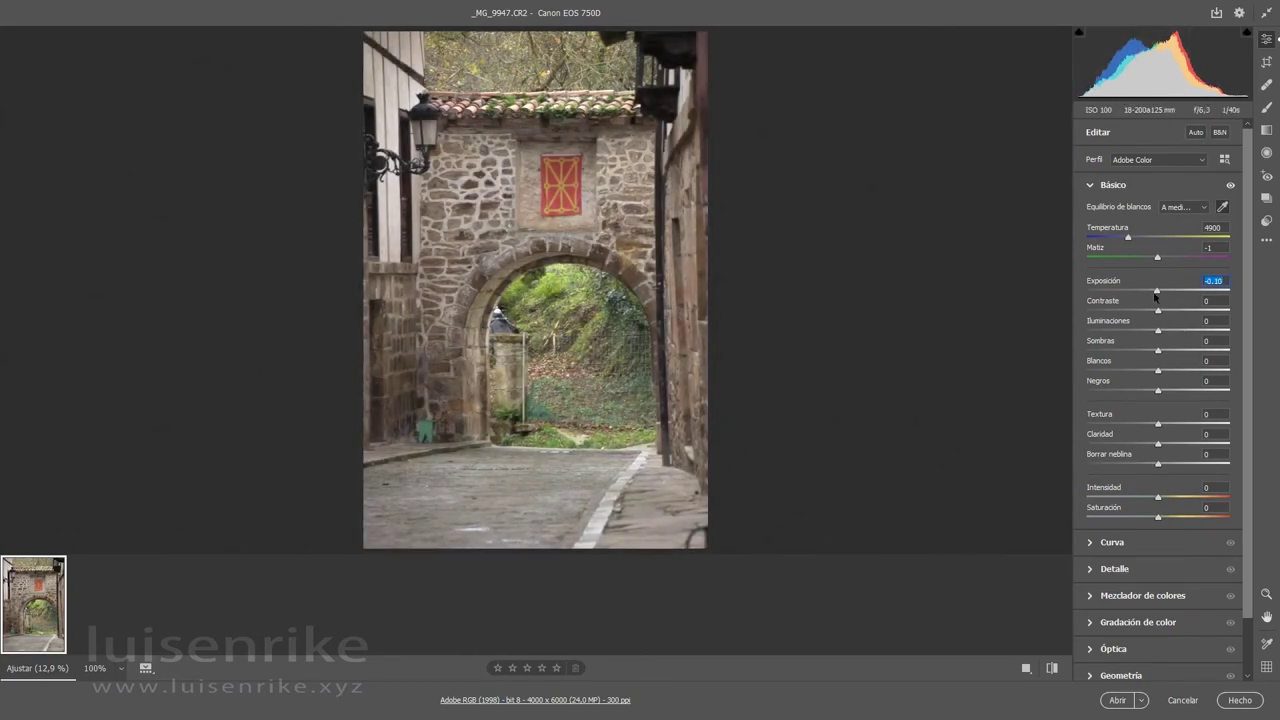
{"action": "mouse_move", "coordinate": [1156, 292]}
{"action": "left_mouse_down"}
{"action": "mouse_move", "coordinate": [1140, 292]}
{"action": "mouse_move", "coordinate": [1188, 292]}
{"action": "mouse_move", "coordinate": [1156, 292]}
{"action": "left_mouse_up"}
{"action": "type", "text": "0"}
{"action": "key", "text": "Return"}
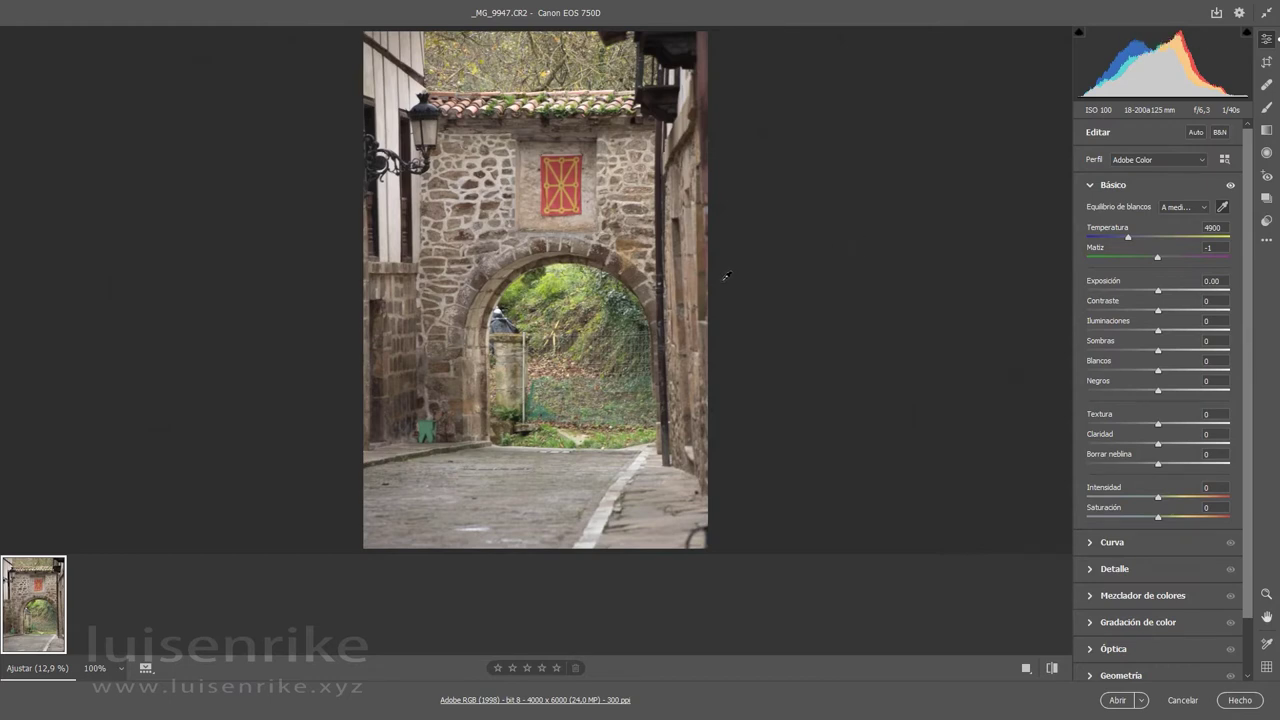
Turn on the shadow and highlight clipping warnings and lower the exposure to -4.50.
{"action": "left_click", "coordinate": [1079, 35]}
{"action": "left_click", "coordinate": [1247, 33]}
{"action": "mouse_move", "coordinate": [1157, 292]}
{"action": "left_mouse_down"}
{"action": "mouse_move", "coordinate": [1219, 290]}
{"action": "mouse_move", "coordinate": [1086, 292]}
{"action": "mouse_move", "coordinate": [1158, 291]}
{"action": "left_mouse_up"}
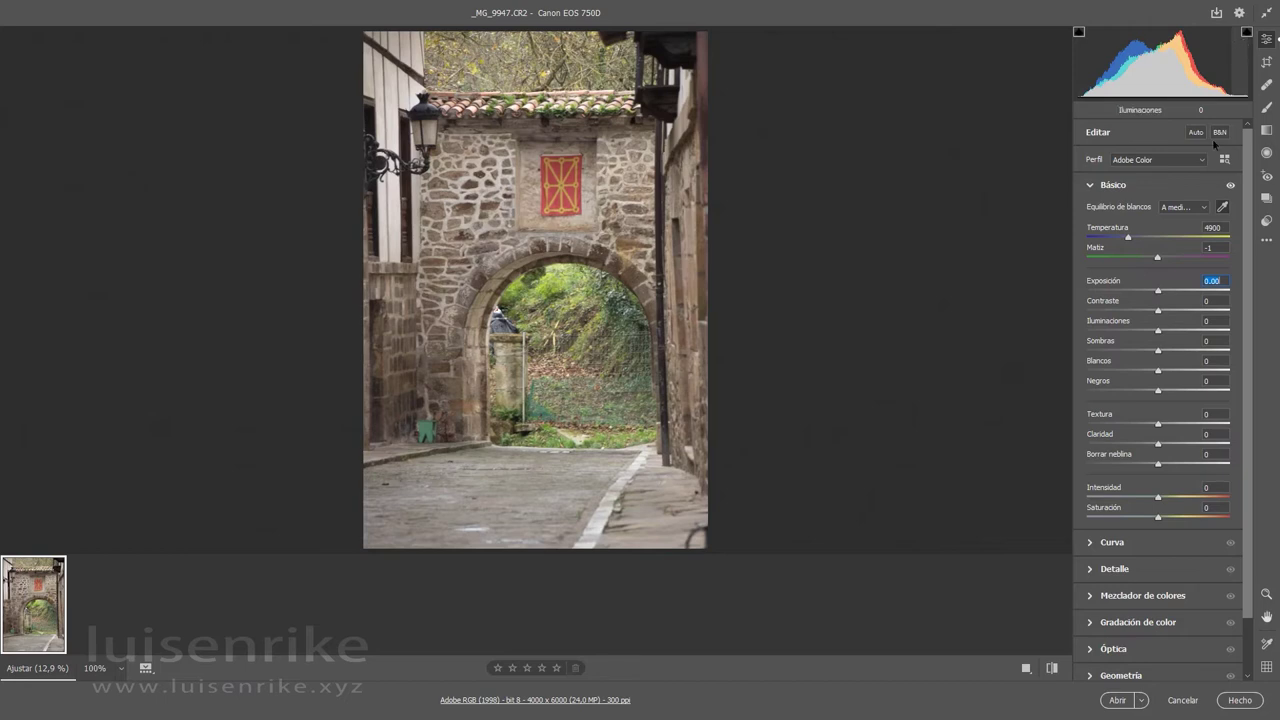
{"action": "left_click_drag", "start_coordinate": [1158, 292], "coordinate": [1093, 289]}
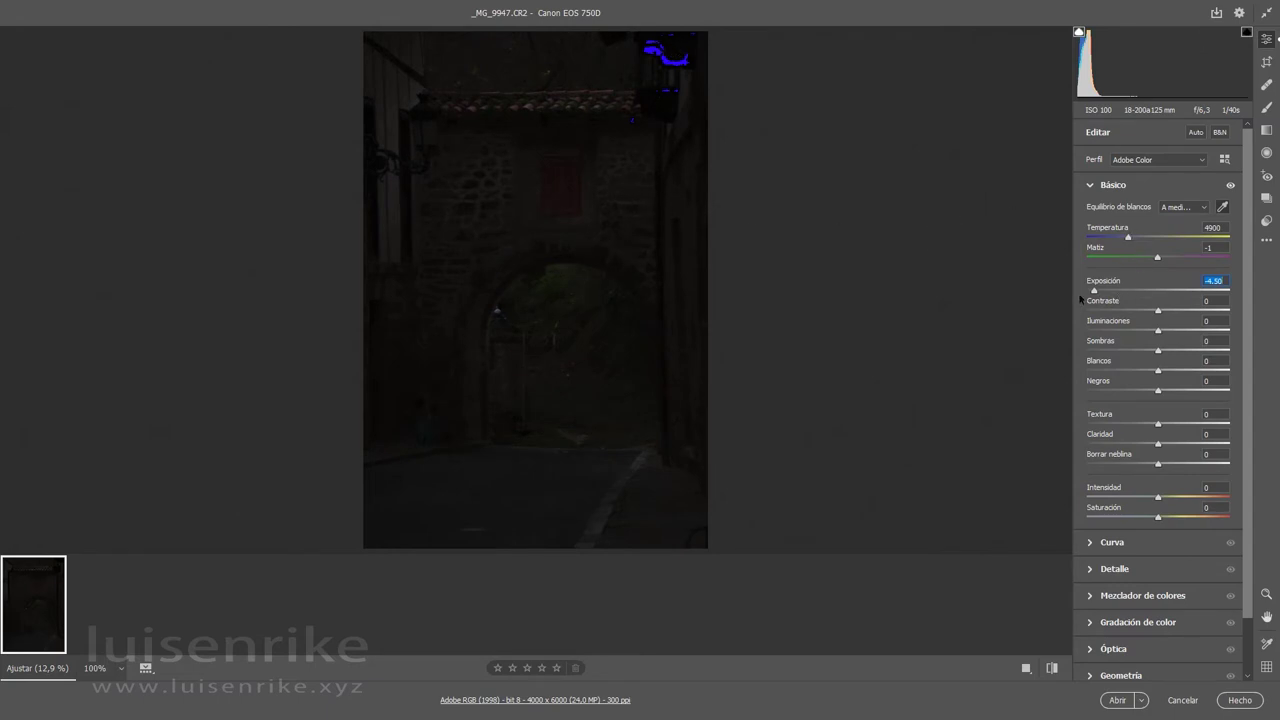
Try an exposure of +3.60 to check the highlight clipping and reset the exposure to 0.
{"action": "left_click_drag", "start_coordinate": [1097, 298], "coordinate": [1210, 299]}
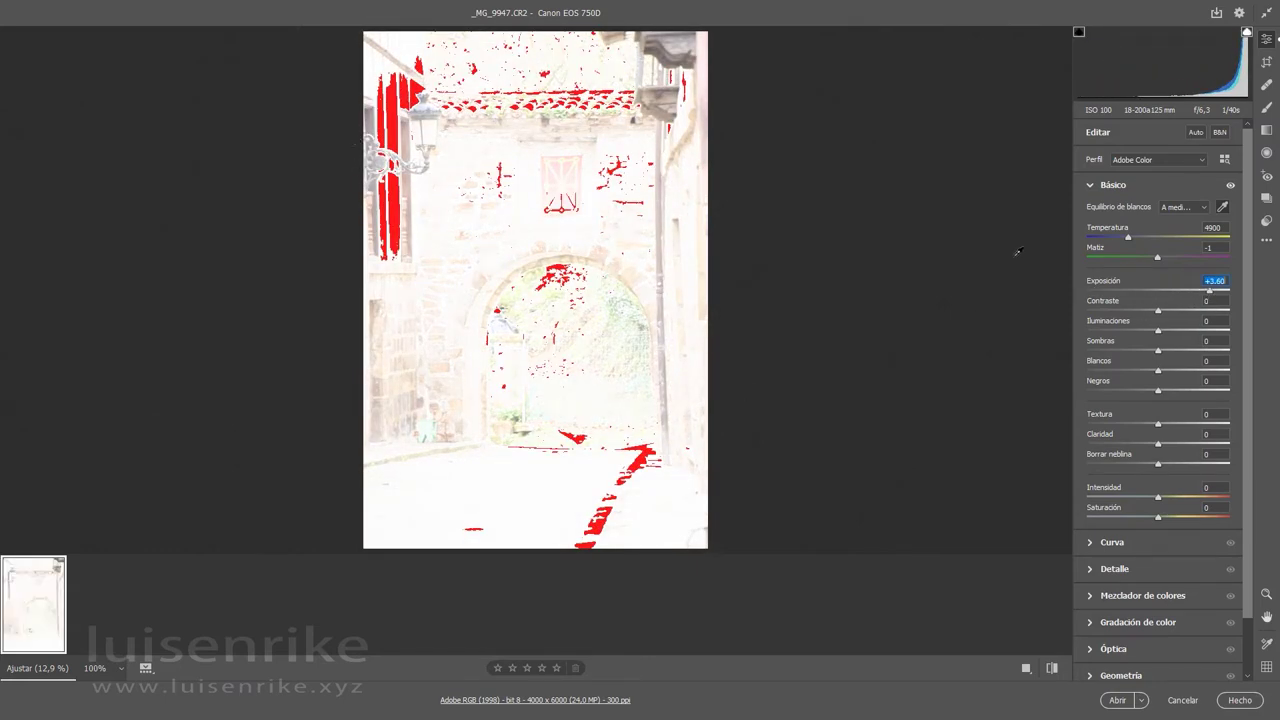
{"action": "left_click_drag", "start_coordinate": [1209, 292], "coordinate": [1157, 300]}
{"action": "double_click", "coordinate": [1157, 300]}
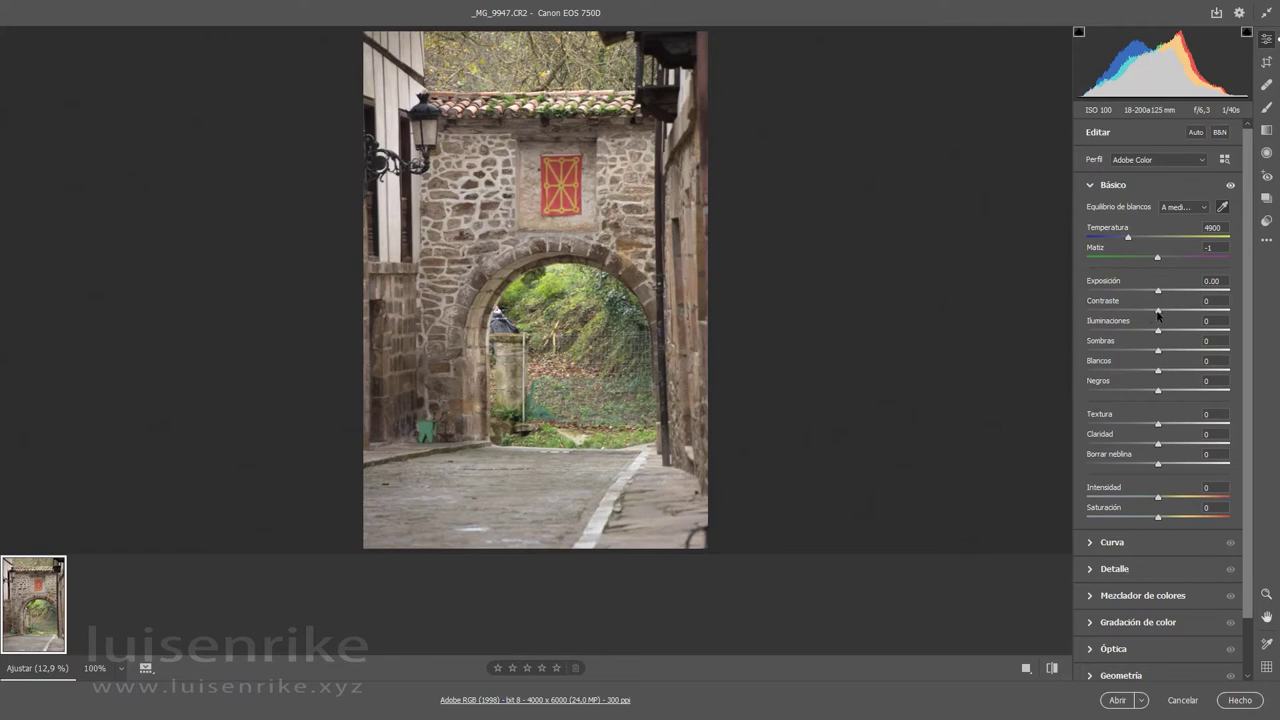
Try a contrast of +100, set the contrast to +16 and compare the photo with and without the Basic adjustments.
{"action": "left_click_drag", "start_coordinate": [1157, 310], "coordinate": [1252, 320]}
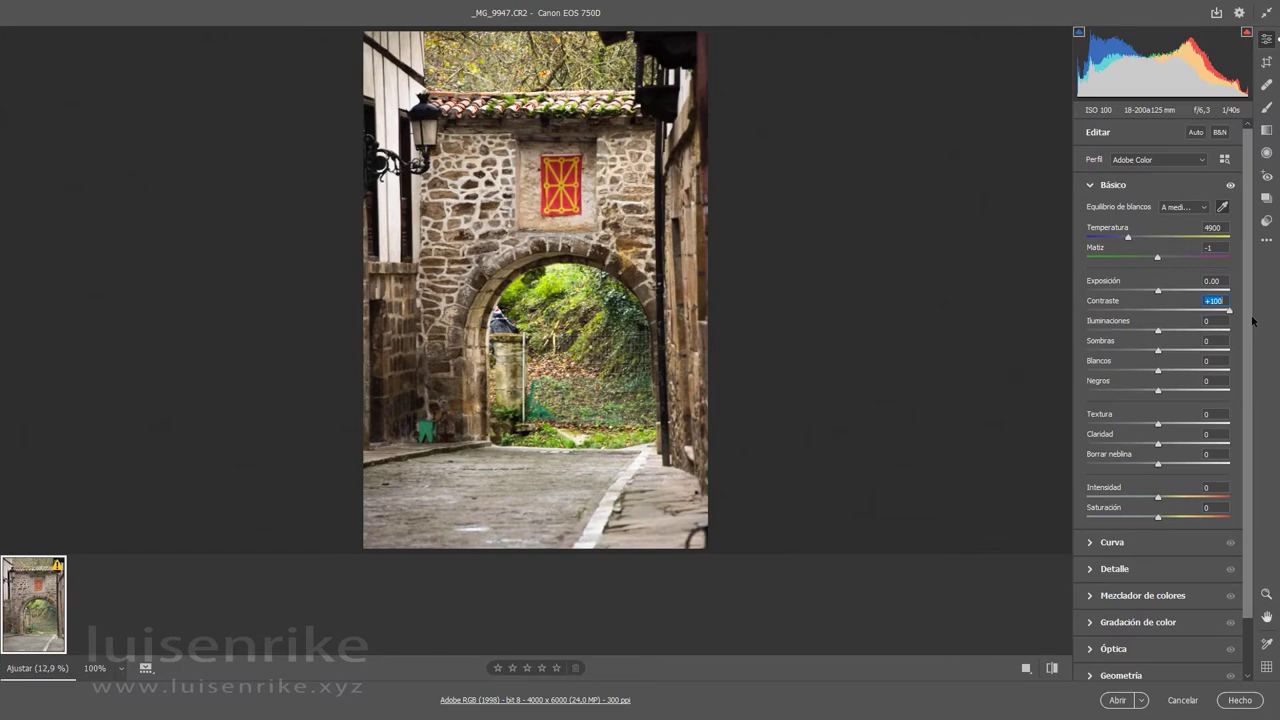
{"action": "left_click_drag", "start_coordinate": [1252, 320], "coordinate": [1158, 315]}
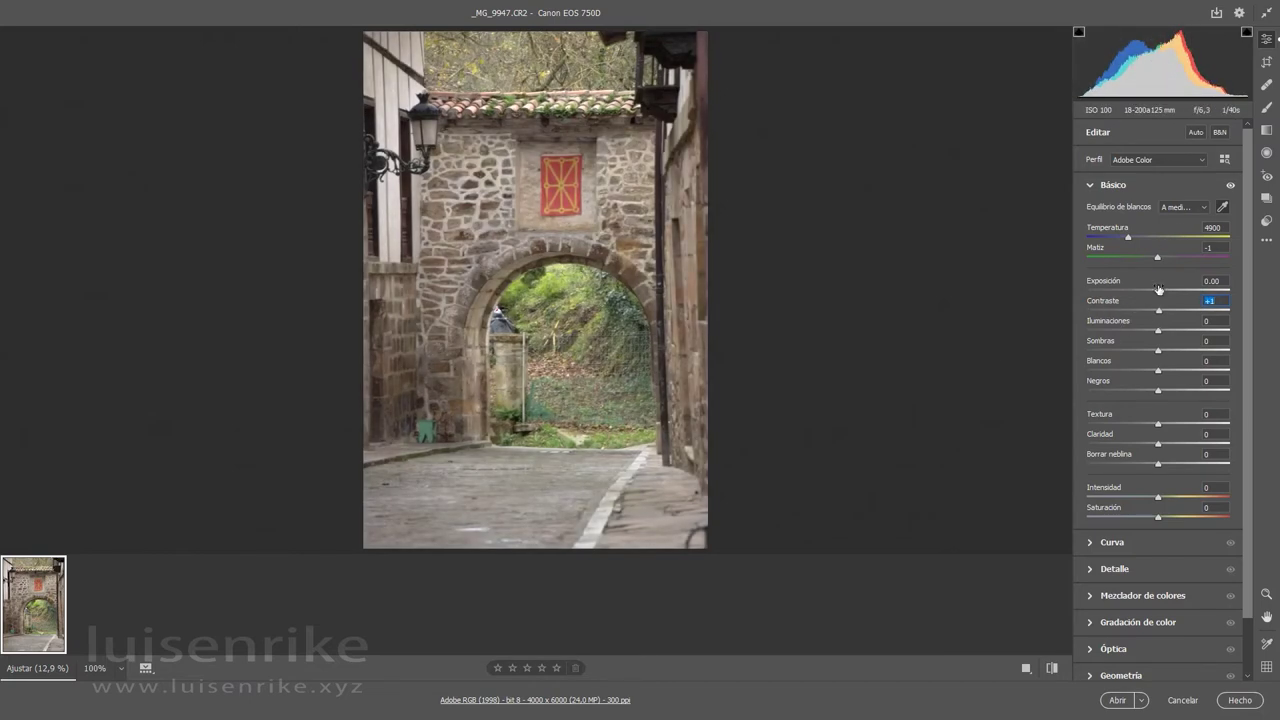
{"action": "left_click_drag", "start_coordinate": [1159, 312], "coordinate": [1169, 317]}
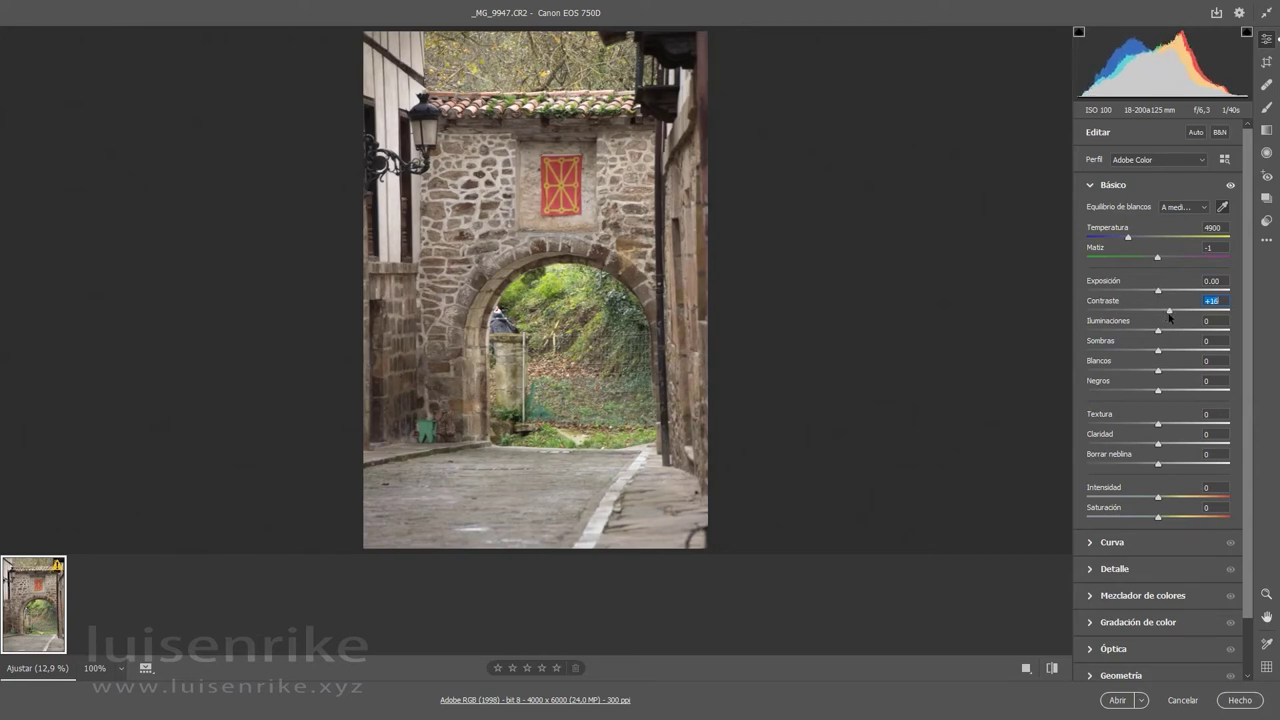
{"action": "left_click", "coordinate": [1231, 186]}
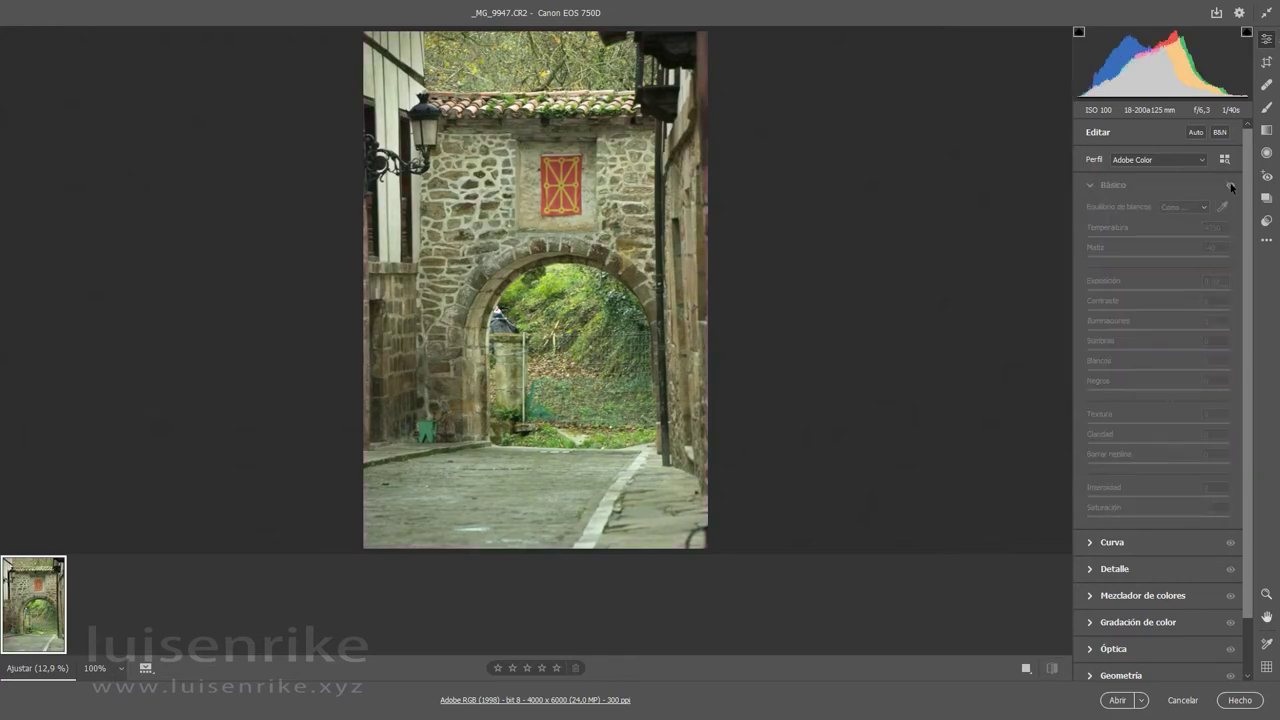
{"action": "left_click", "coordinate": [1231, 186]}
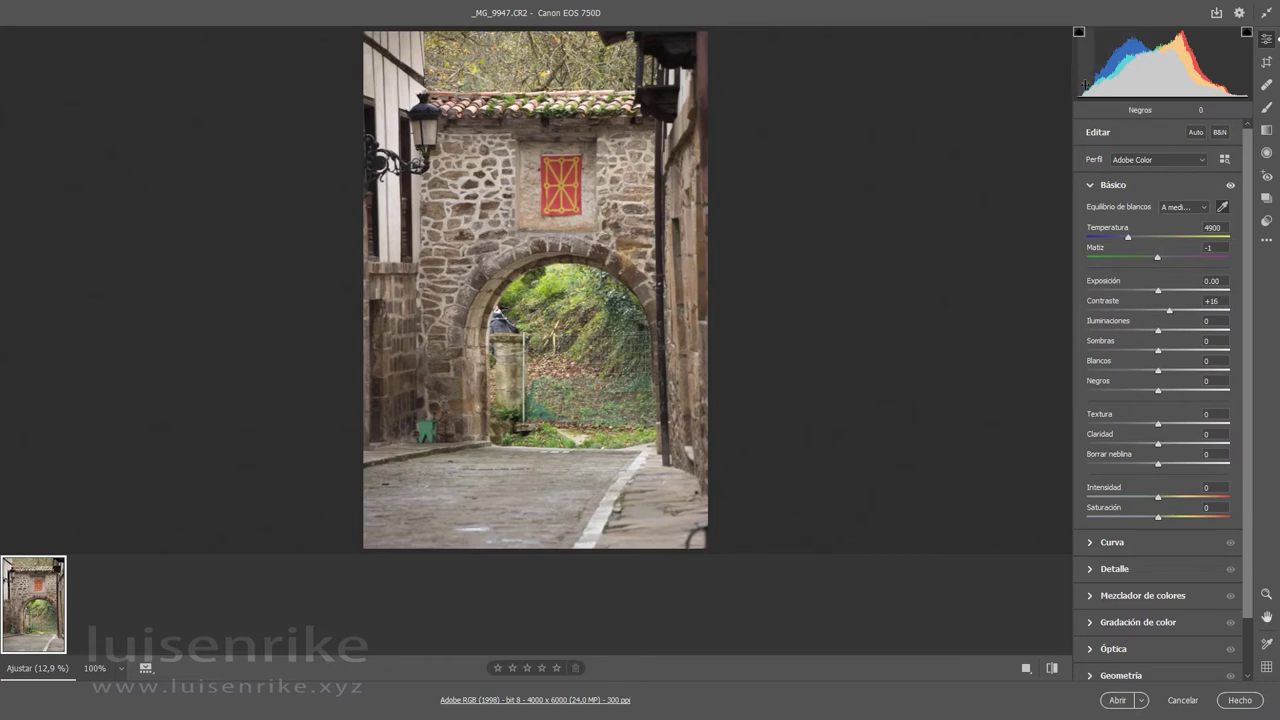
Try blacks values between +16 and -31 while checking the shadow clipping, and set the blacks to -20.
{"action": "left_click_drag", "start_coordinate": [1084, 85], "coordinate": [1096, 85]}
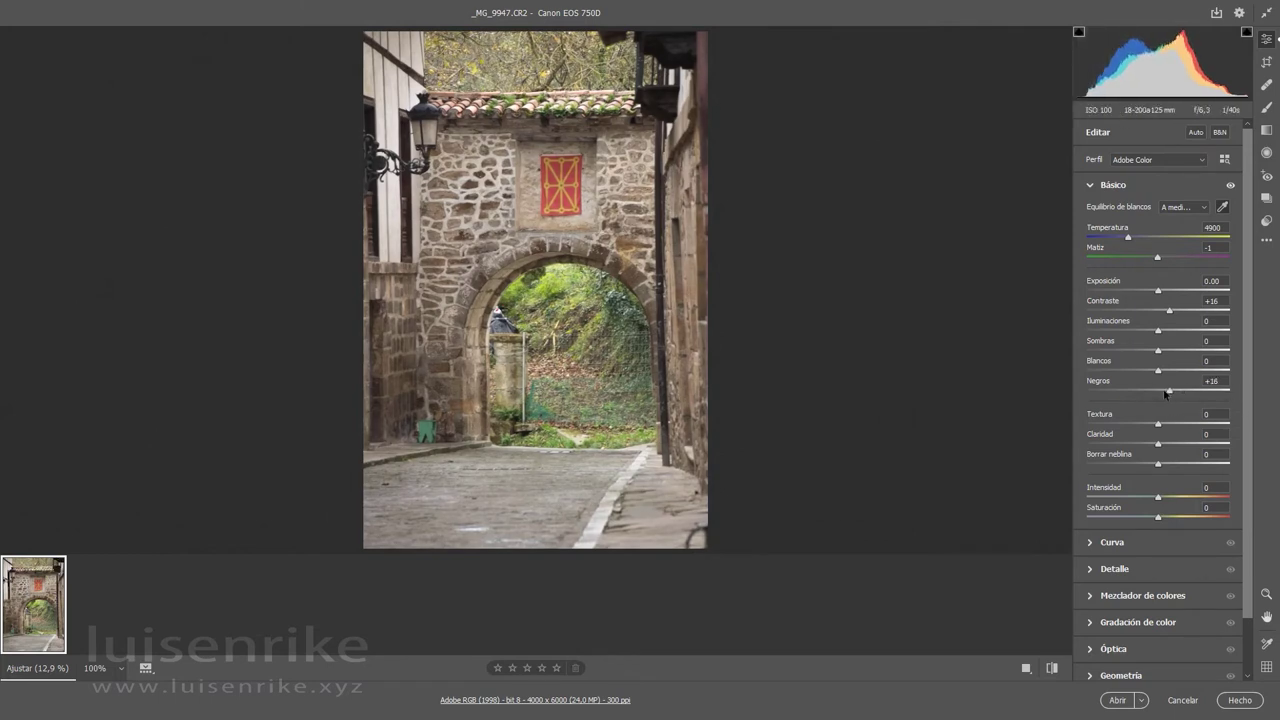
{"action": "left_click_drag", "start_coordinate": [1168, 392], "coordinate": [1167, 395]}
{"action": "left_click_drag", "start_coordinate": [1168, 393], "coordinate": [1149, 394]}
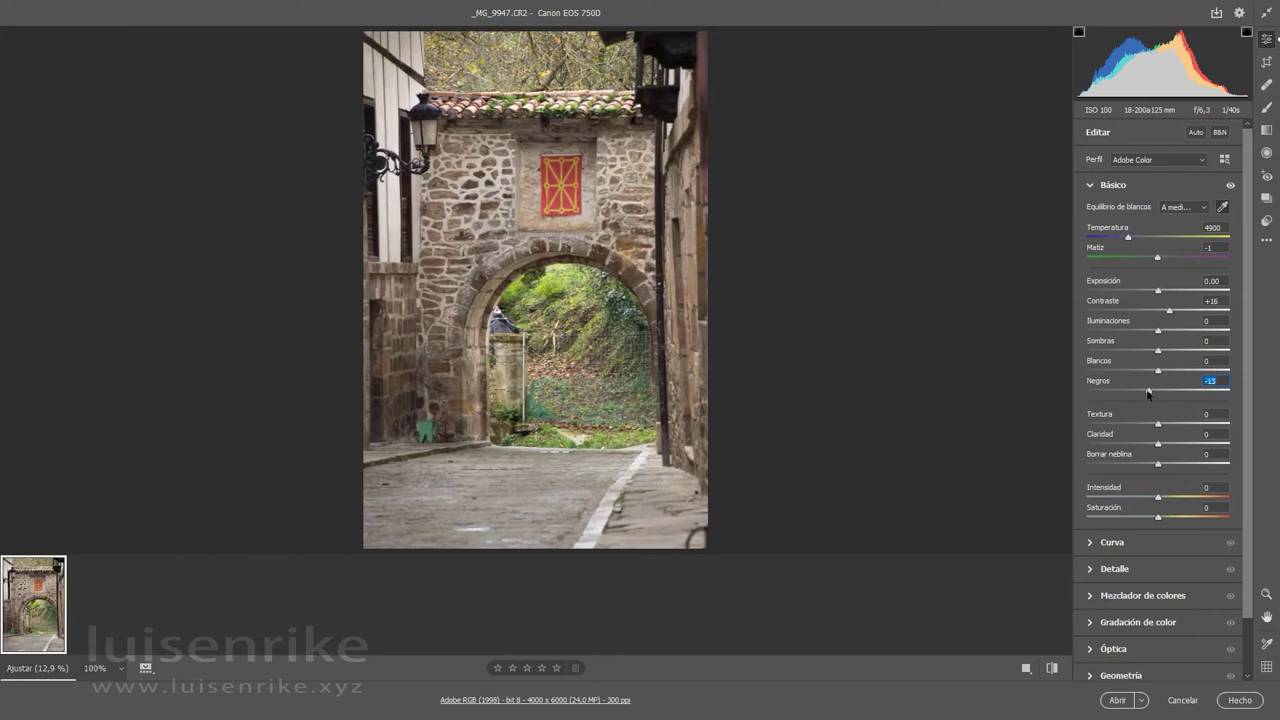
{"action": "left_click_drag", "start_coordinate": [1148, 393], "coordinate": [1146, 394]}
{"action": "left_click_drag", "start_coordinate": [1094, 80], "coordinate": [1084, 84]}
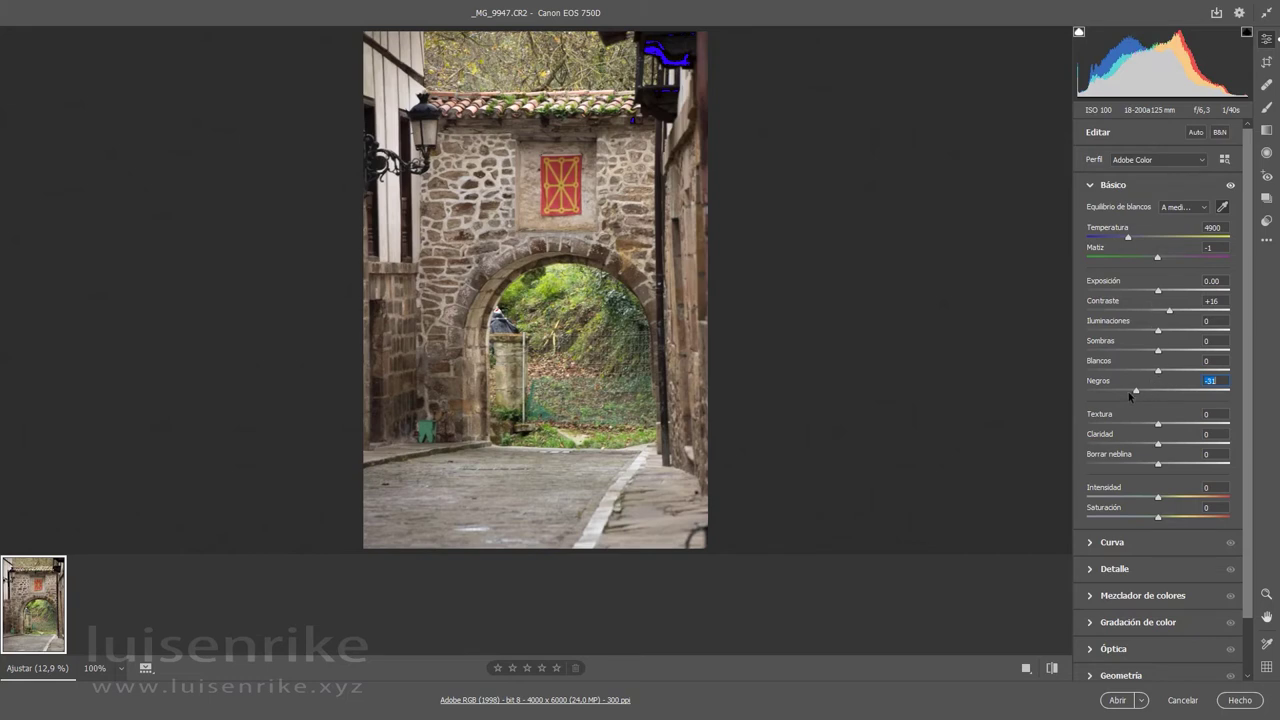
{"action": "left_click_drag", "start_coordinate": [1135, 391], "coordinate": [1145, 394]}
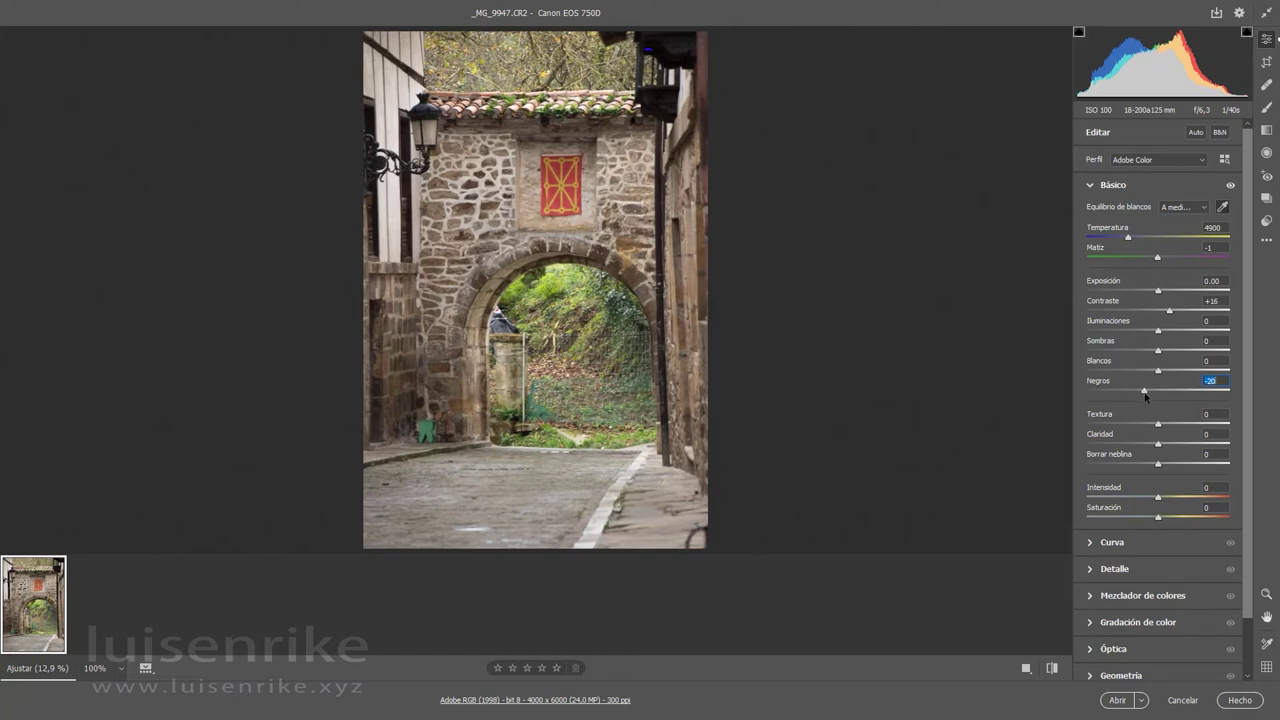
Set the whites to +26, the shadows to +21 and the highlights to -40.
{"action": "left_click_drag", "start_coordinate": [1155, 374], "coordinate": [1176, 373]}
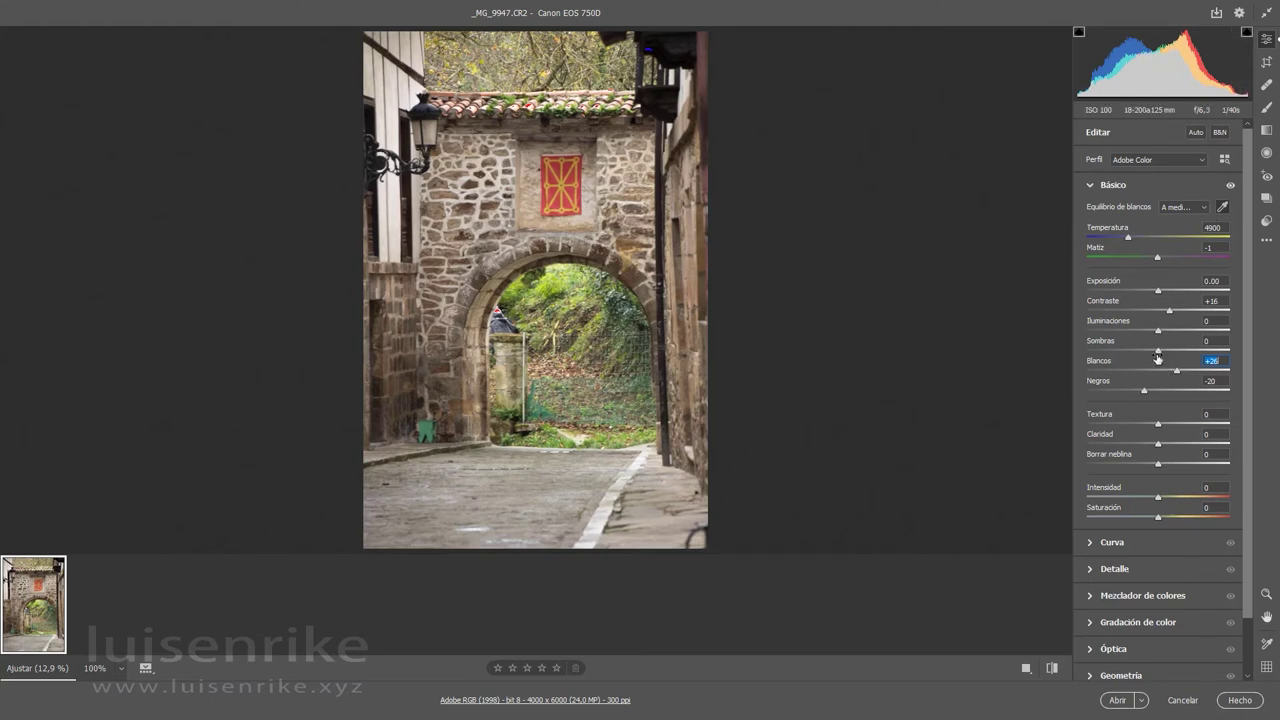
{"action": "left_click_drag", "start_coordinate": [1157, 351], "coordinate": [1174, 358]}
{"action": "mouse_move", "coordinate": [1157, 332]}
{"action": "left_mouse_down"}
{"action": "mouse_move", "coordinate": [1174, 334]}
{"action": "mouse_move", "coordinate": [1140, 334]}
{"action": "mouse_move", "coordinate": [1184, 337]}
{"action": "mouse_move", "coordinate": [1139, 343]}
{"action": "left_mouse_up"}
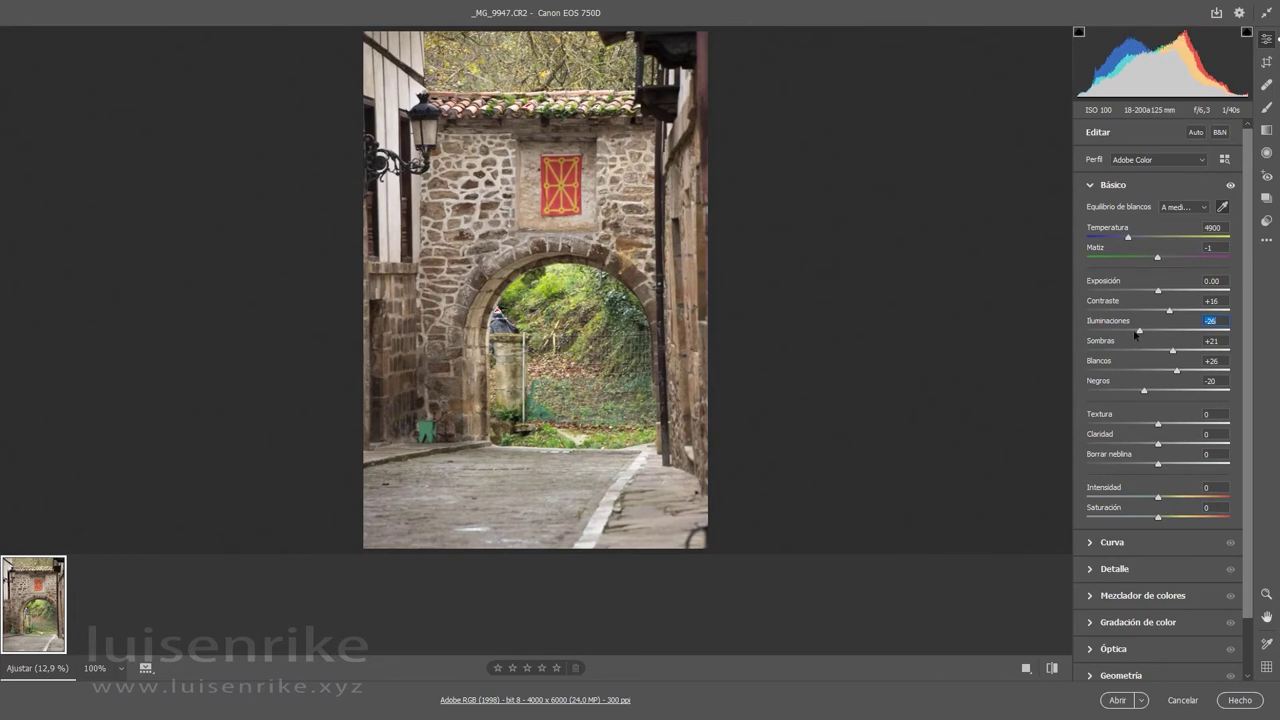
{"action": "left_click_drag", "start_coordinate": [1138, 337], "coordinate": [1130, 333]}
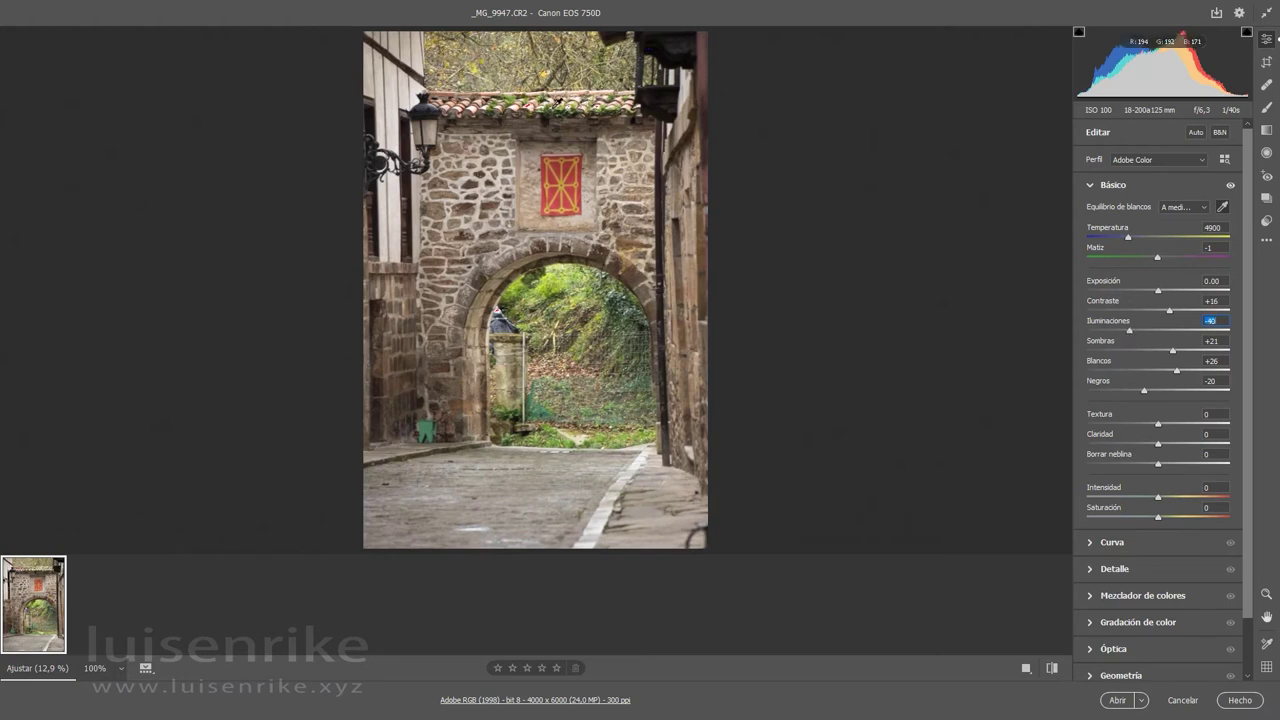
Compare the photo with and without the Basic adjustments and open the developed image in Photoshop.
{"action": "left_click", "coordinate": [1230, 186]}
{"action": "left_click", "coordinate": [1230, 186]}
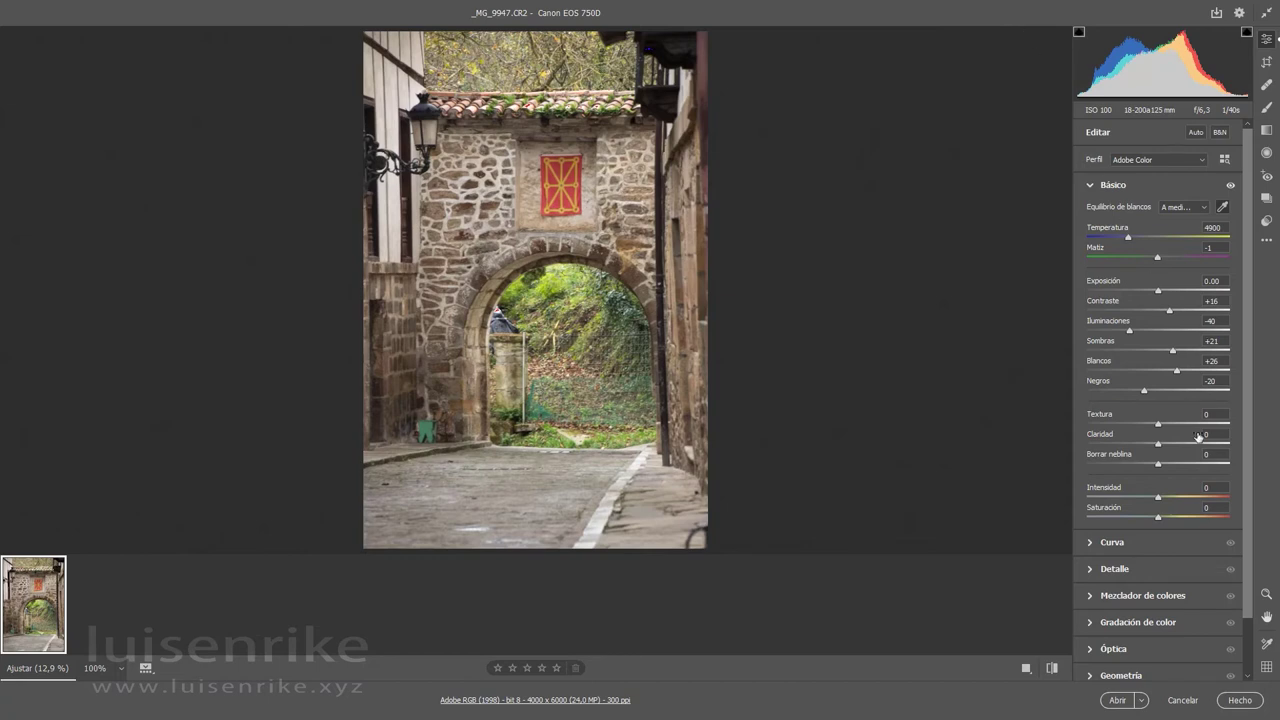
{"action": "left_click", "coordinate": [1118, 700]}
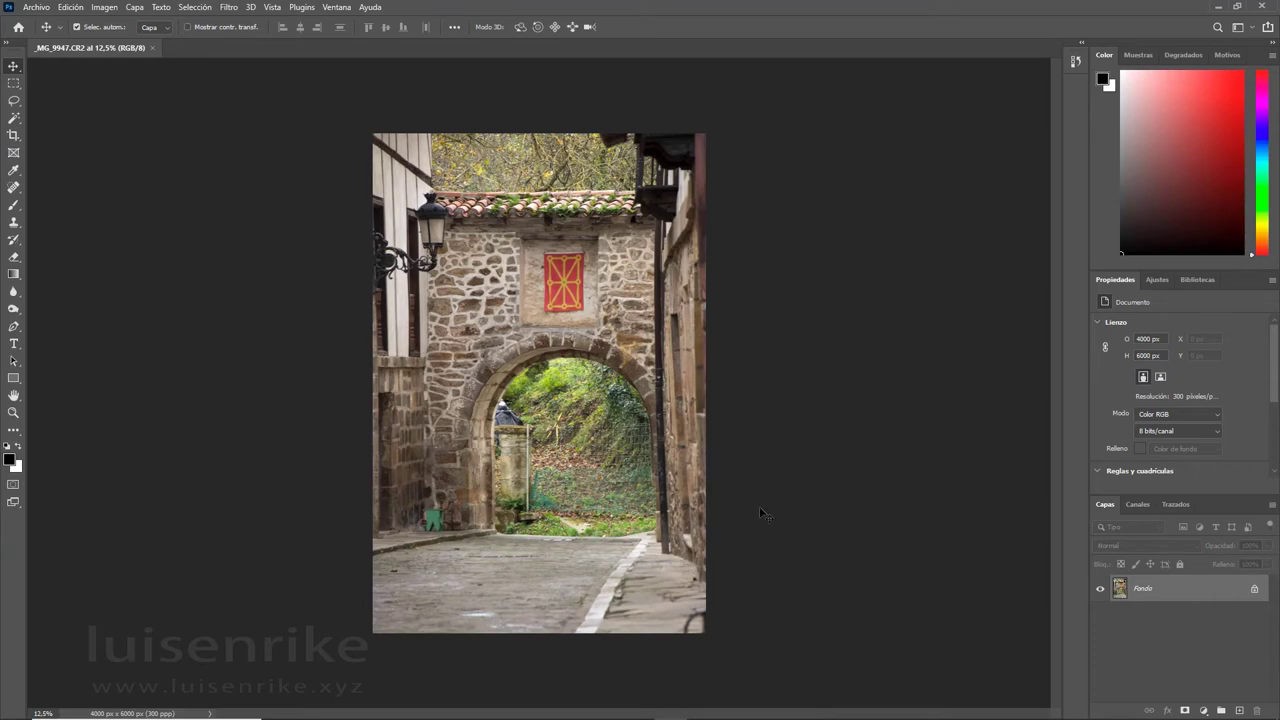
Switch to File Explorer and open the NEF photo of the farmer with two oxen from Raw's signatureedits.com free-raw-photos folder.
{"action": "left_click", "coordinate": [1218, 7]}
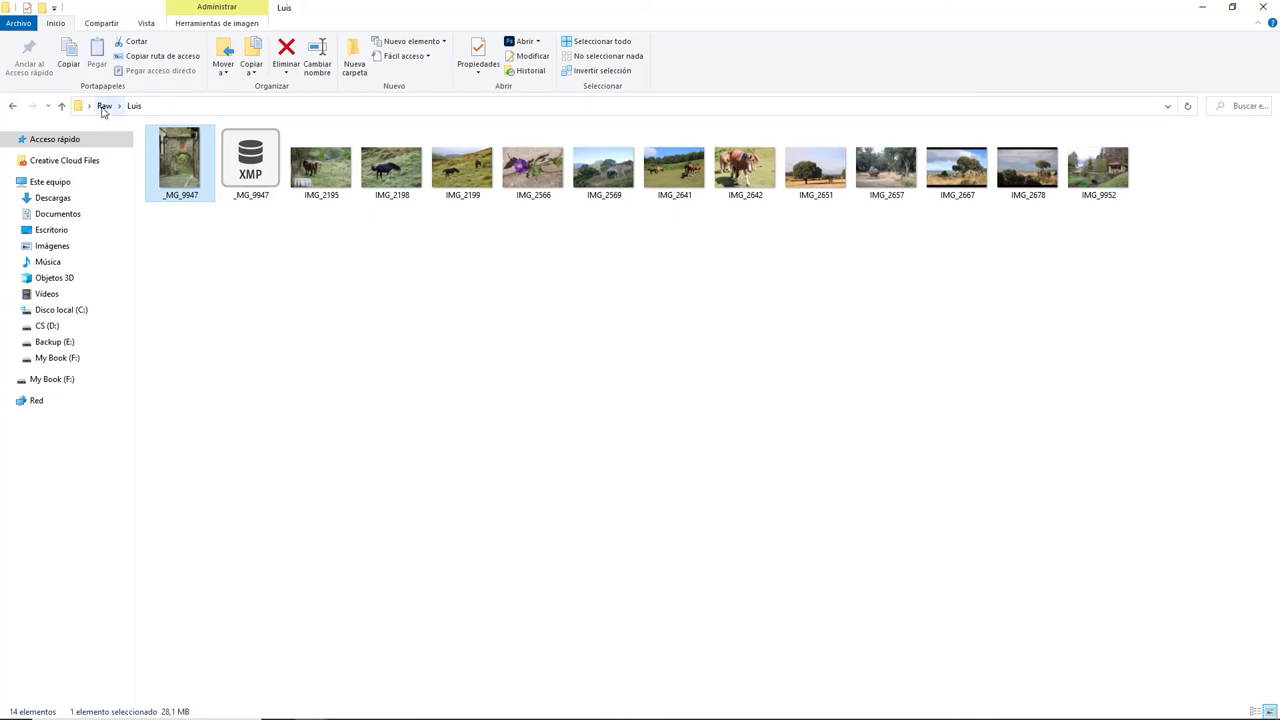
{"action": "left_click", "coordinate": [104, 106]}
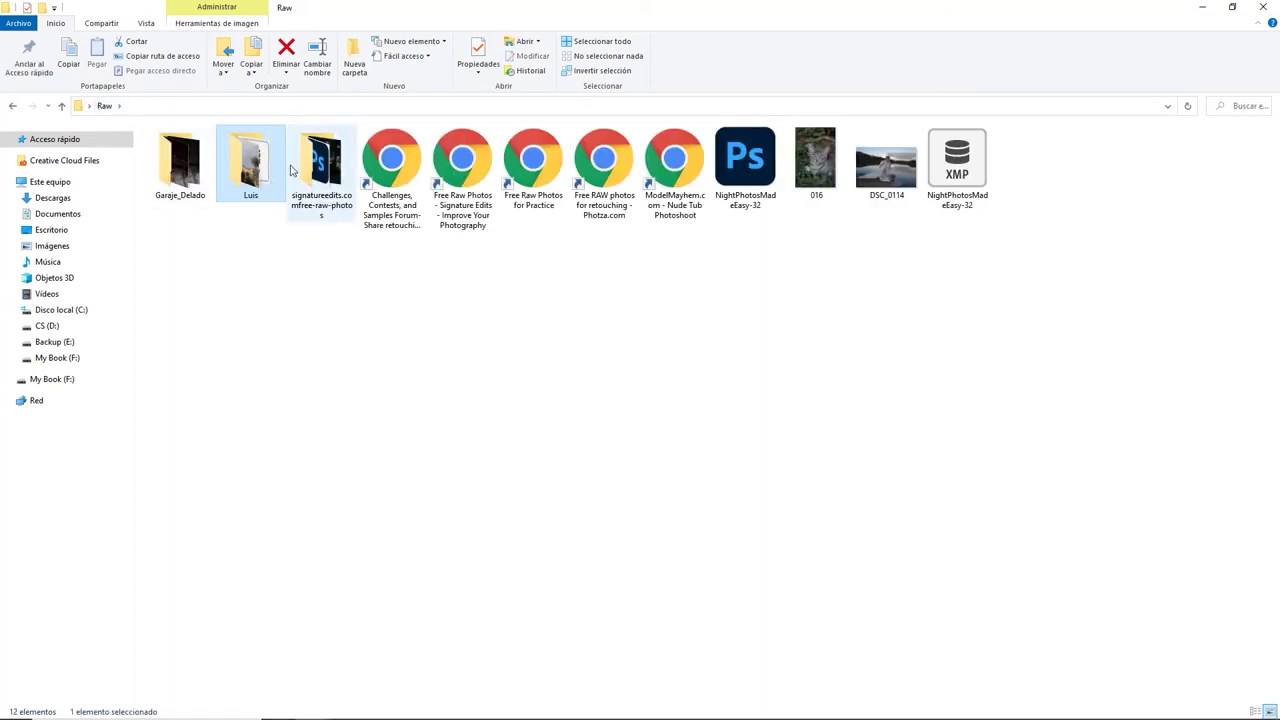
{"action": "double_click", "coordinate": [323, 175]}
{"action": "left_click", "coordinate": [398, 176]}
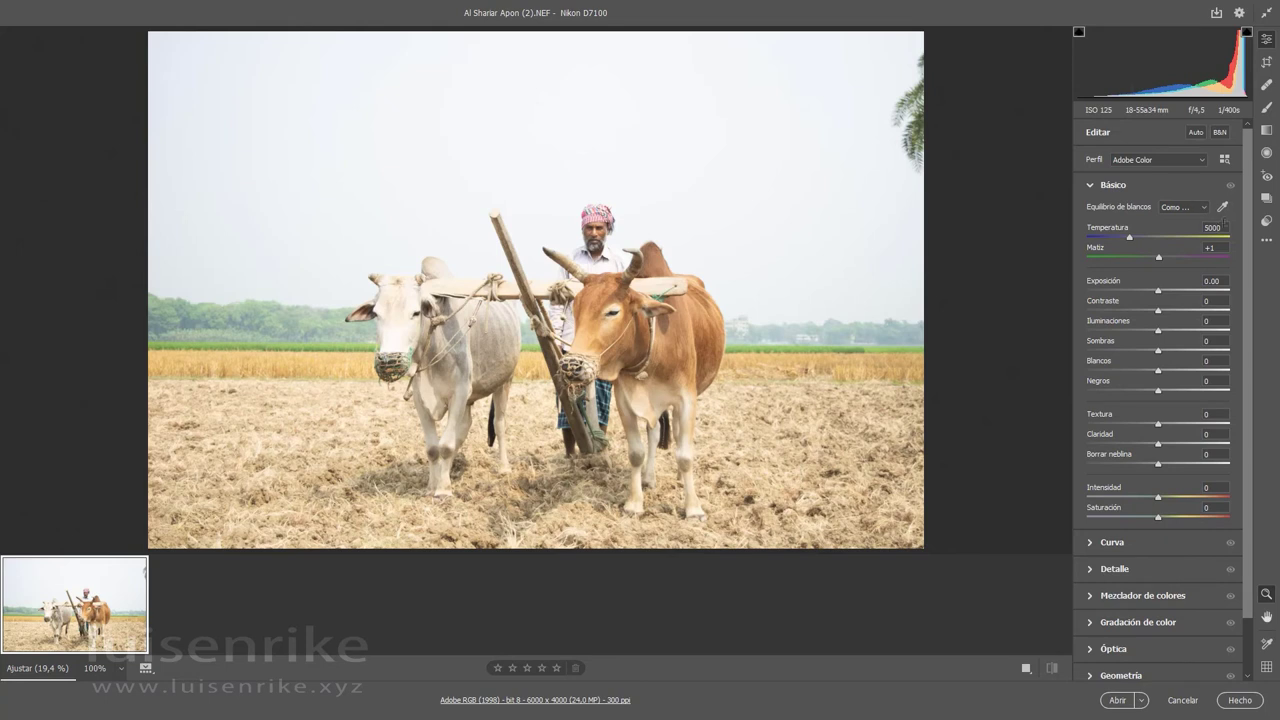
Sample the white balance from the farmer's shirt and the white ox's face, settling on the face with temperature 4050 and tint +5.
{"action": "left_click", "coordinate": [1223, 209]}
{"action": "left_click", "coordinate": [607, 259]}
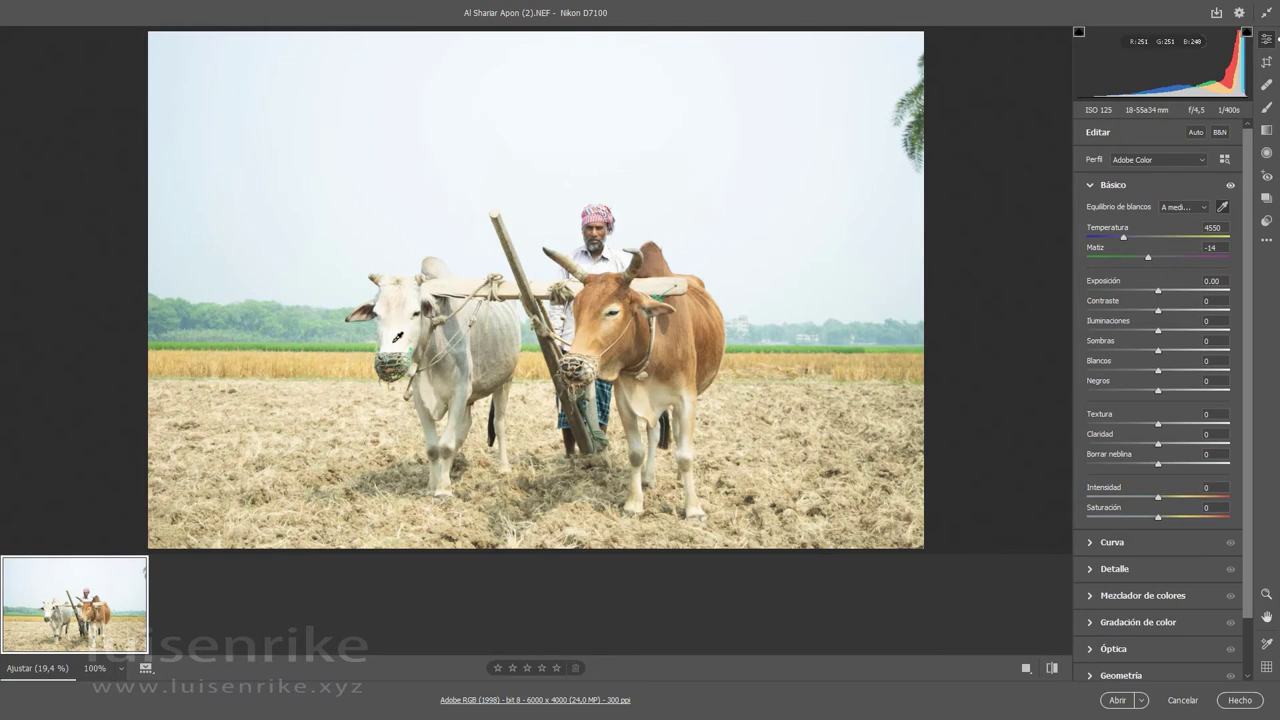
{"action": "left_click", "coordinate": [399, 337]}
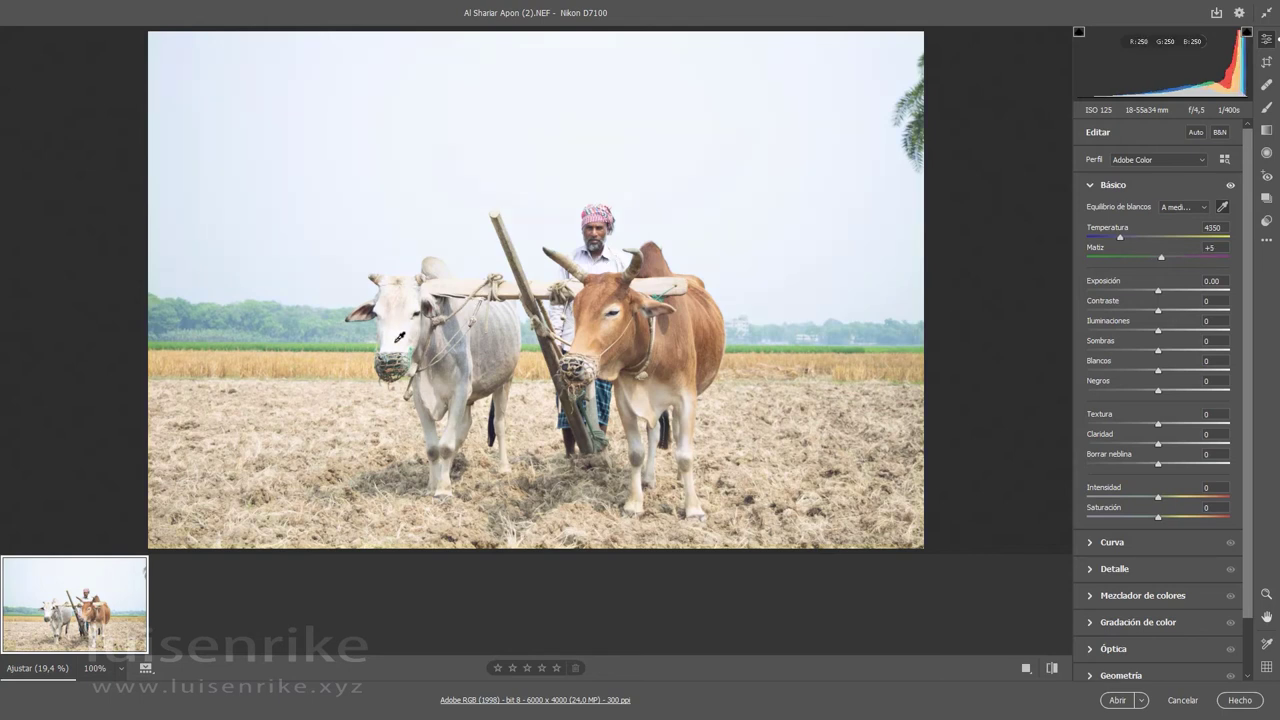
{"action": "left_click", "coordinate": [607, 260]}
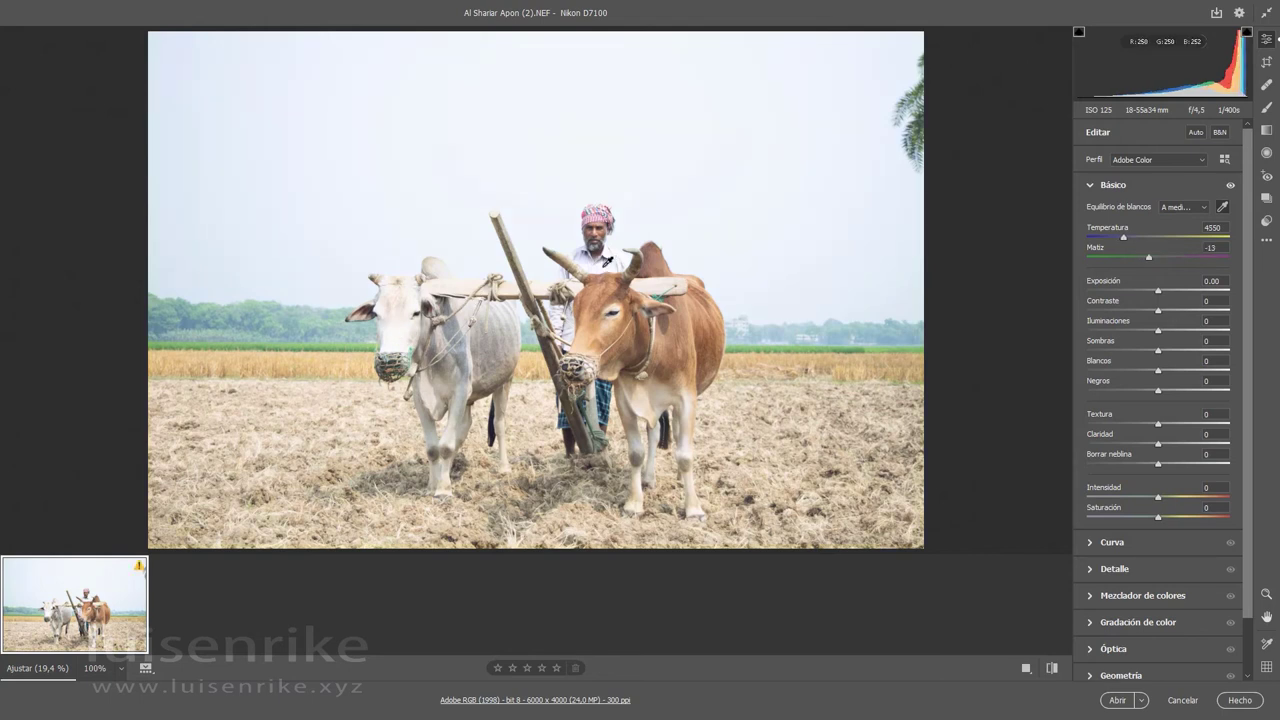
{"action": "left_click", "coordinate": [407, 329]}
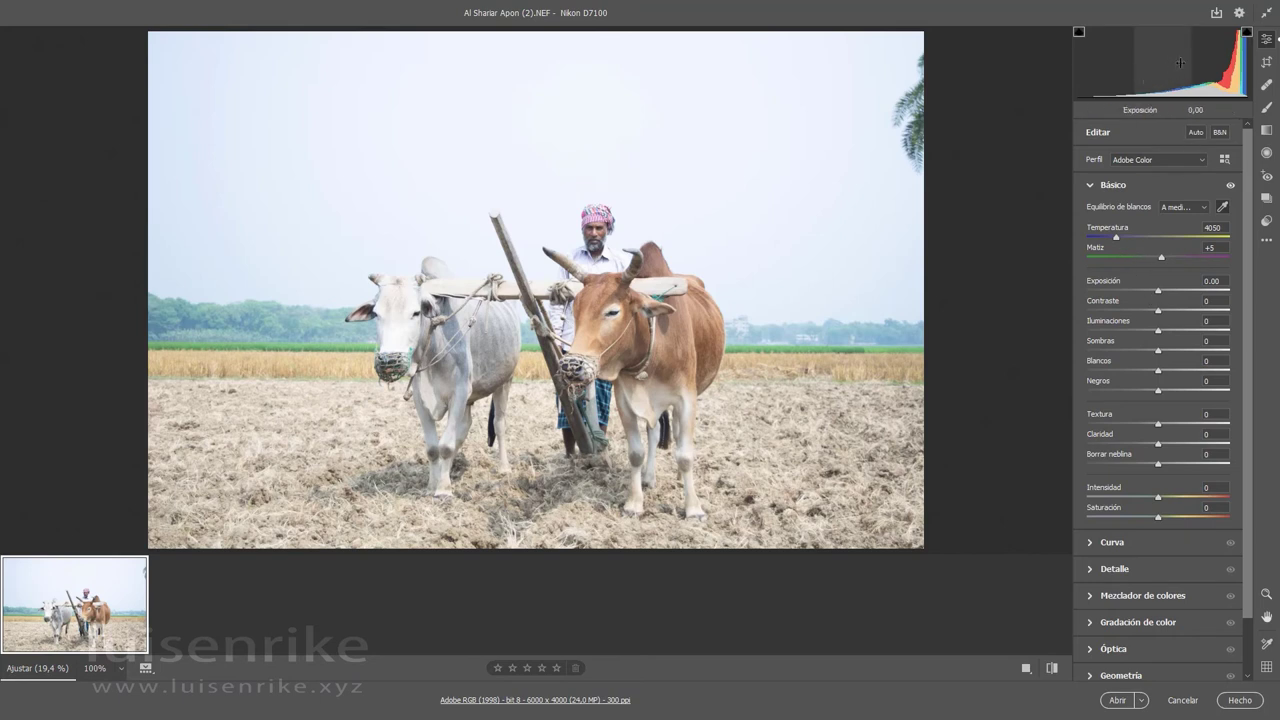
Set the exposure to -1.30, the blacks to -24 and the whites to +43.
{"action": "left_click_drag", "start_coordinate": [1156, 283], "coordinate": [1139, 287]}
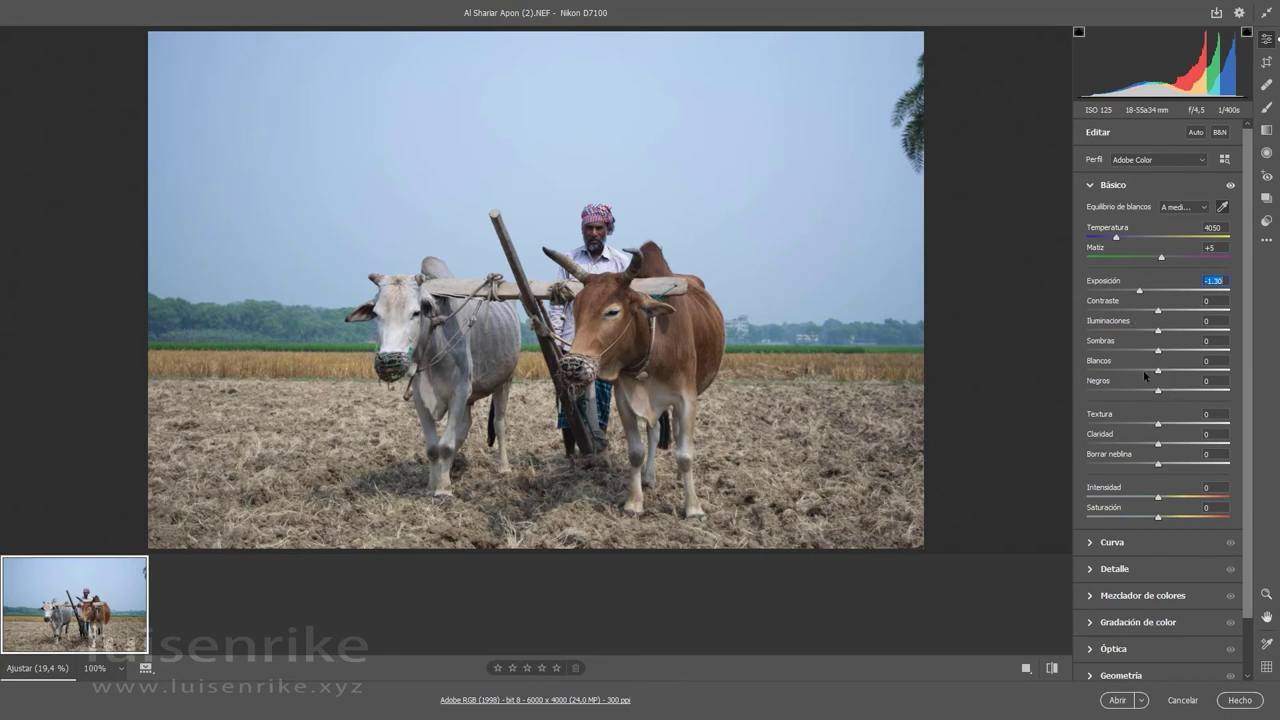
{"action": "left_click_drag", "start_coordinate": [1160, 393], "coordinate": [1142, 391]}
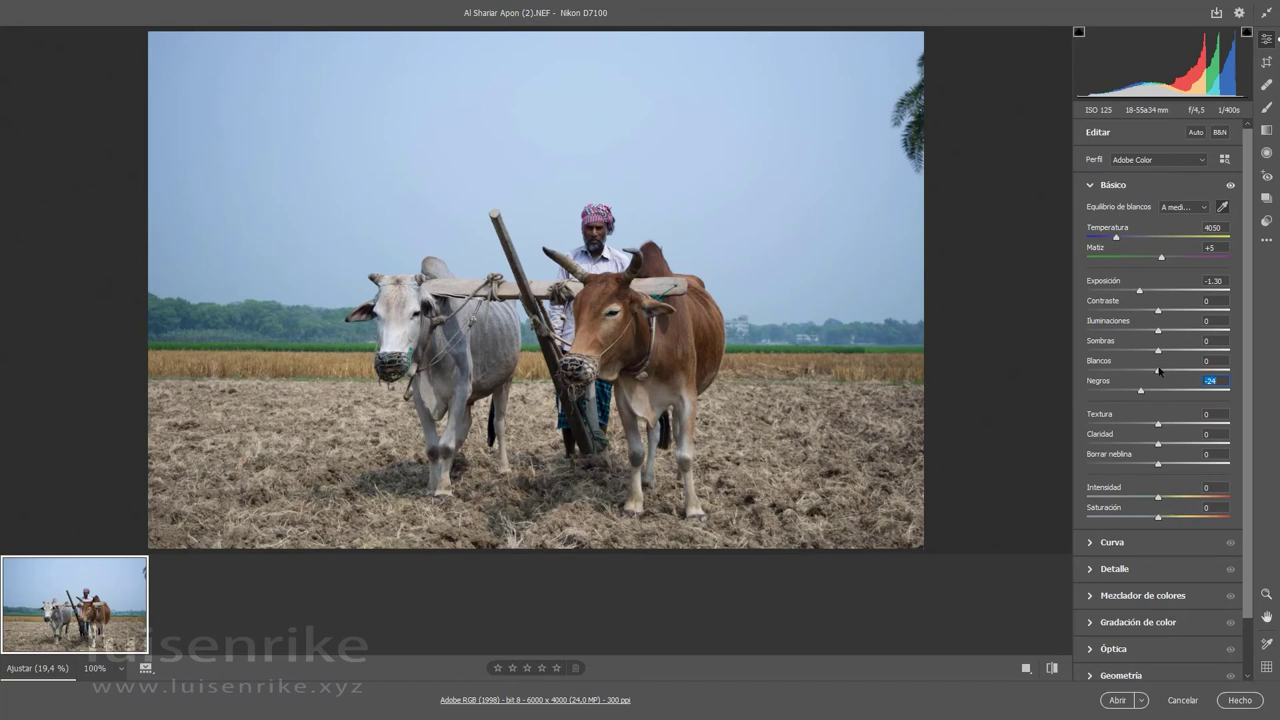
{"action": "left_click_drag", "start_coordinate": [1159, 371], "coordinate": [1189, 386]}
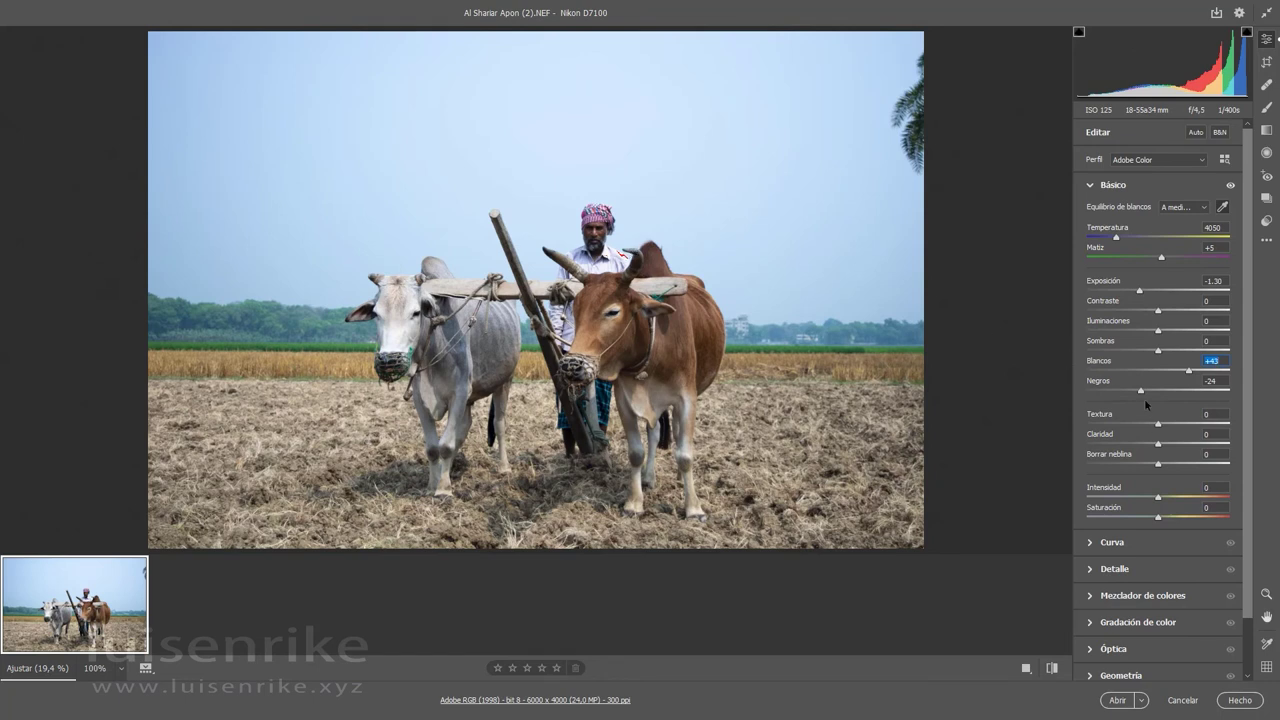
Set the highlights to -34 and the shadows to -13, and compare the photo with and without the Basic adjustments.
{"action": "left_click_drag", "start_coordinate": [1159, 333], "coordinate": [1135, 334]}
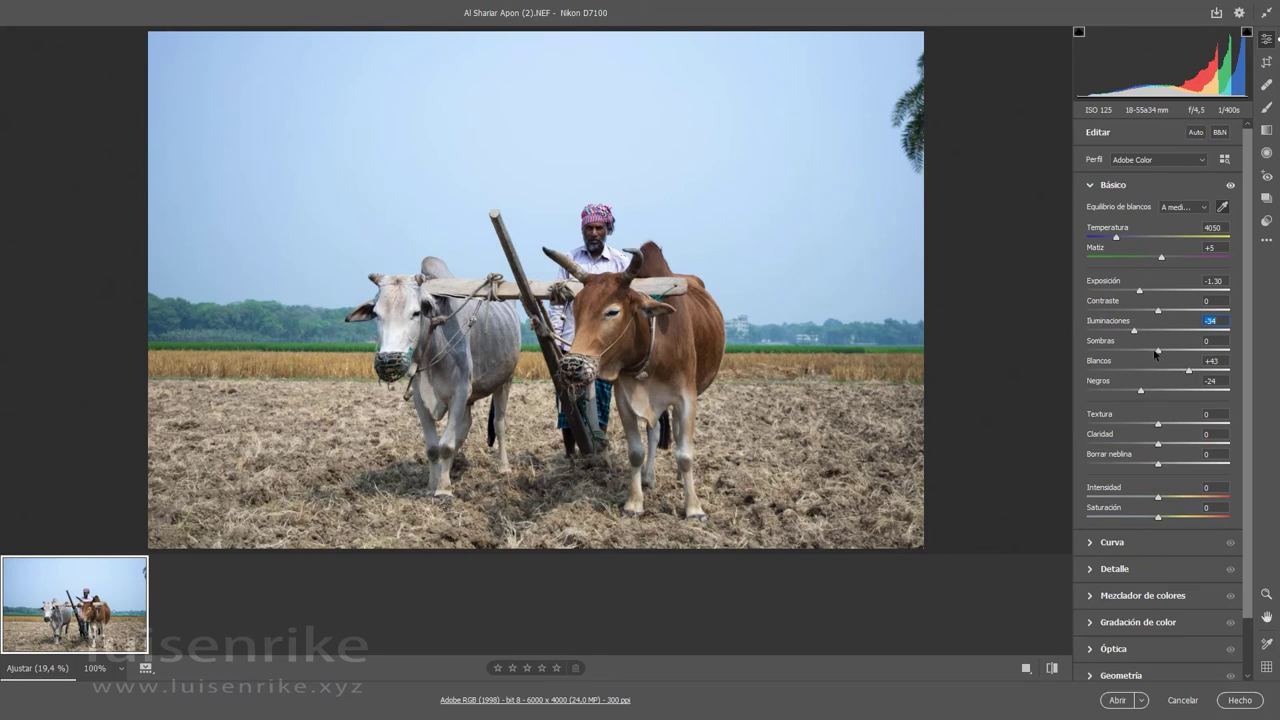
{"action": "left_click_drag", "start_coordinate": [1155, 352], "coordinate": [1148, 354]}
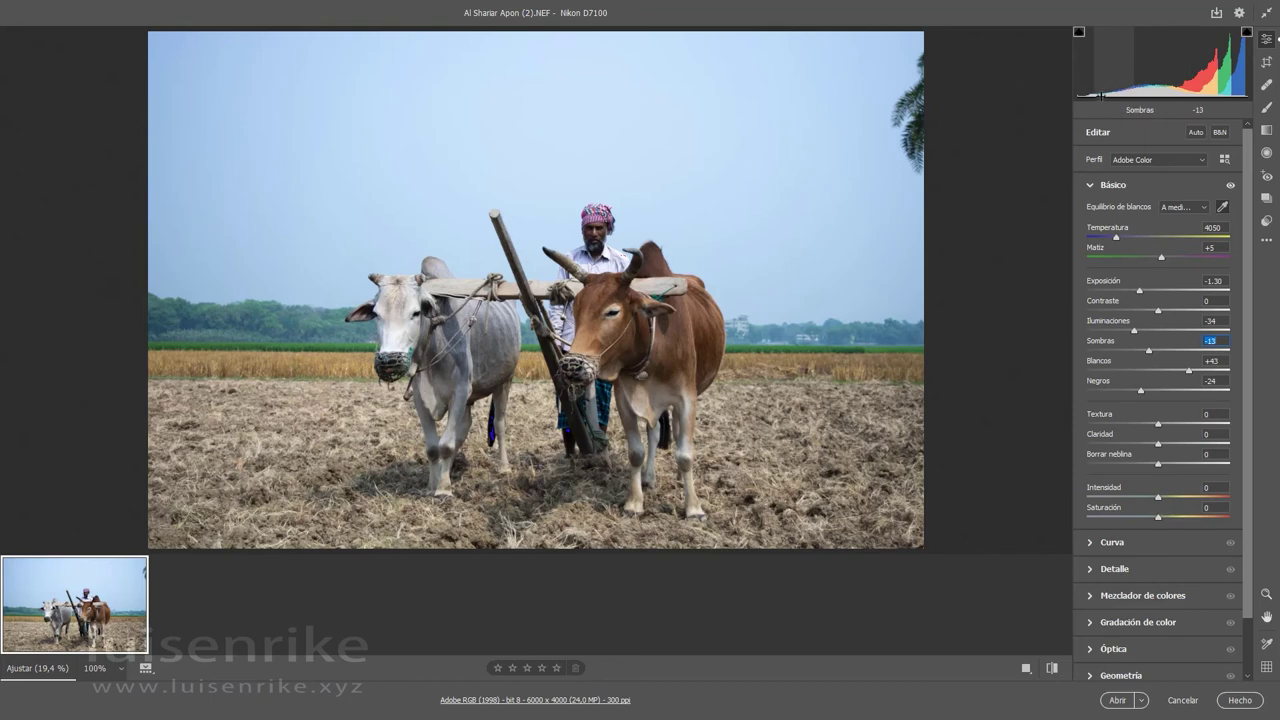
{"action": "left_click", "coordinate": [1230, 186]}
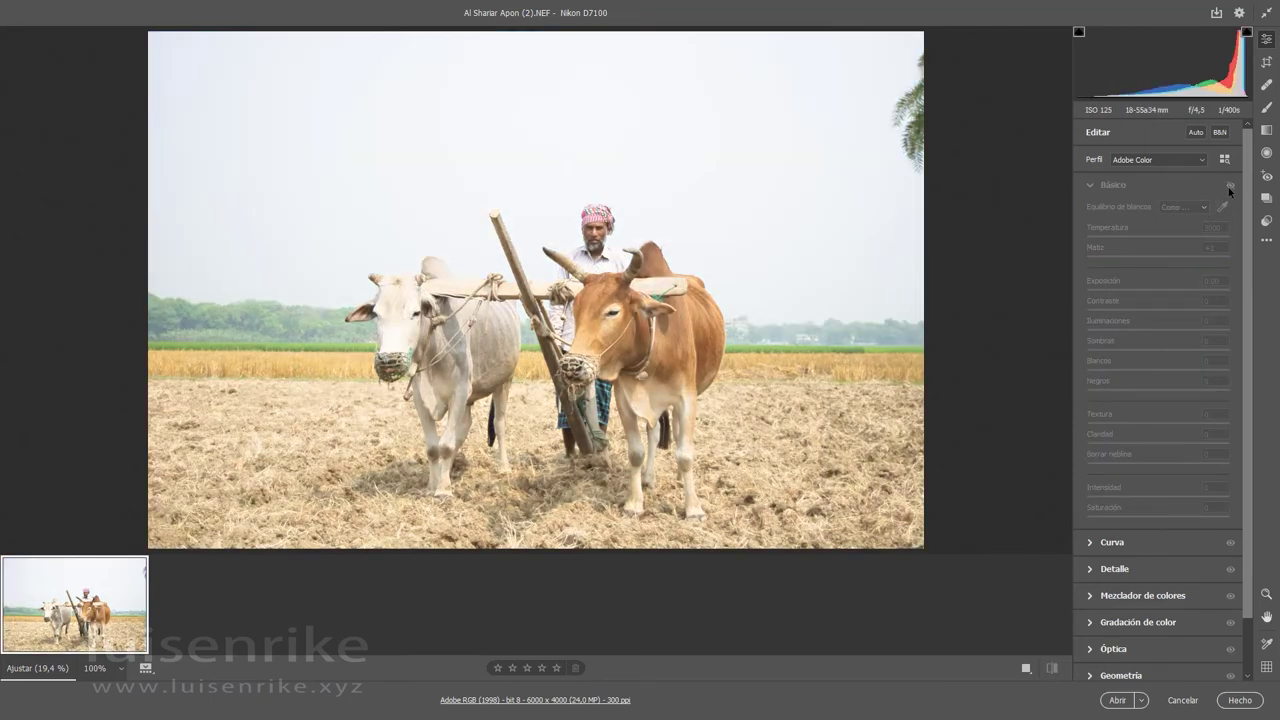
{"action": "left_click", "coordinate": [1230, 188]}
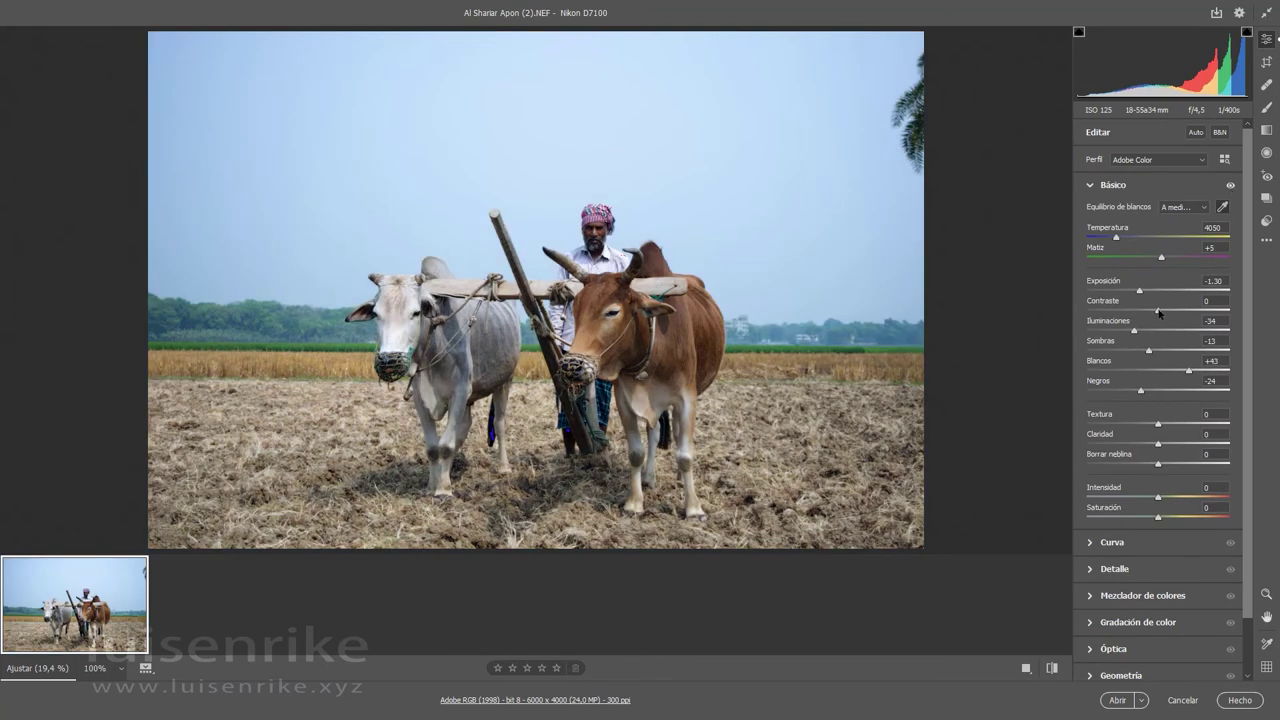
Raise the contrast to +7 and the shadows to +1.
{"action": "left_click_drag", "start_coordinate": [1158, 313], "coordinate": [1164, 316]}
{"action": "left_click_drag", "start_coordinate": [1150, 352], "coordinate": [1158, 356]}
{"action": "left_click_drag", "start_coordinate": [1153, 352], "coordinate": [1158, 354]}
Try texture at -100 and +100, inspect the brown ox's head at 100%, and set the texture to +24.
{"action": "left_click_drag", "start_coordinate": [1158, 427], "coordinate": [1073, 426]}
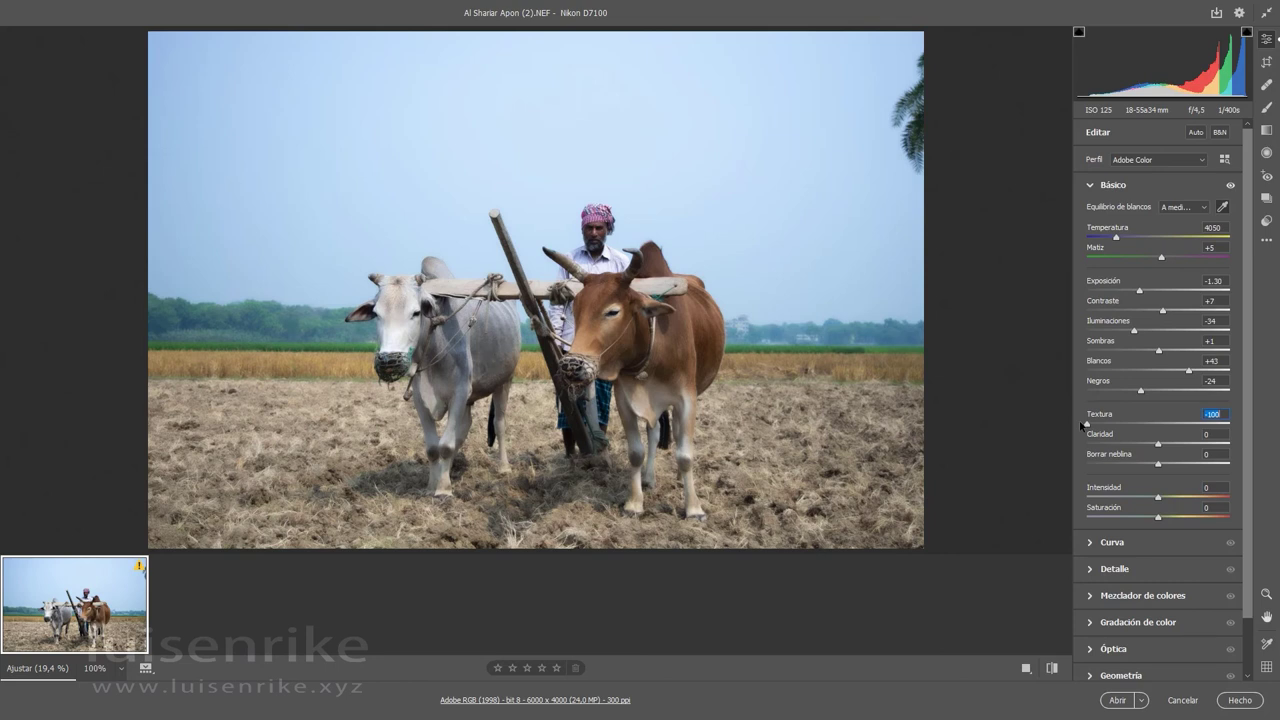
{"action": "left_click_drag", "start_coordinate": [1083, 425], "coordinate": [1248, 430]}
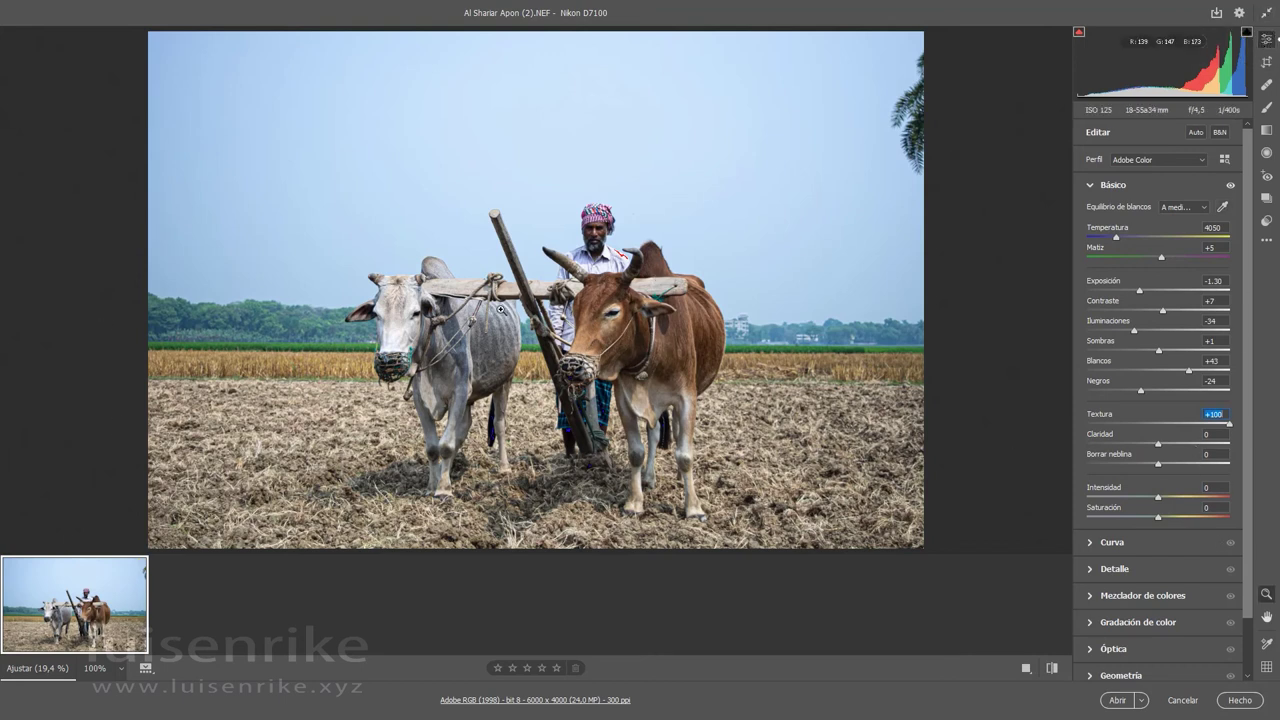
{"action": "left_click", "coordinate": [548, 300]}
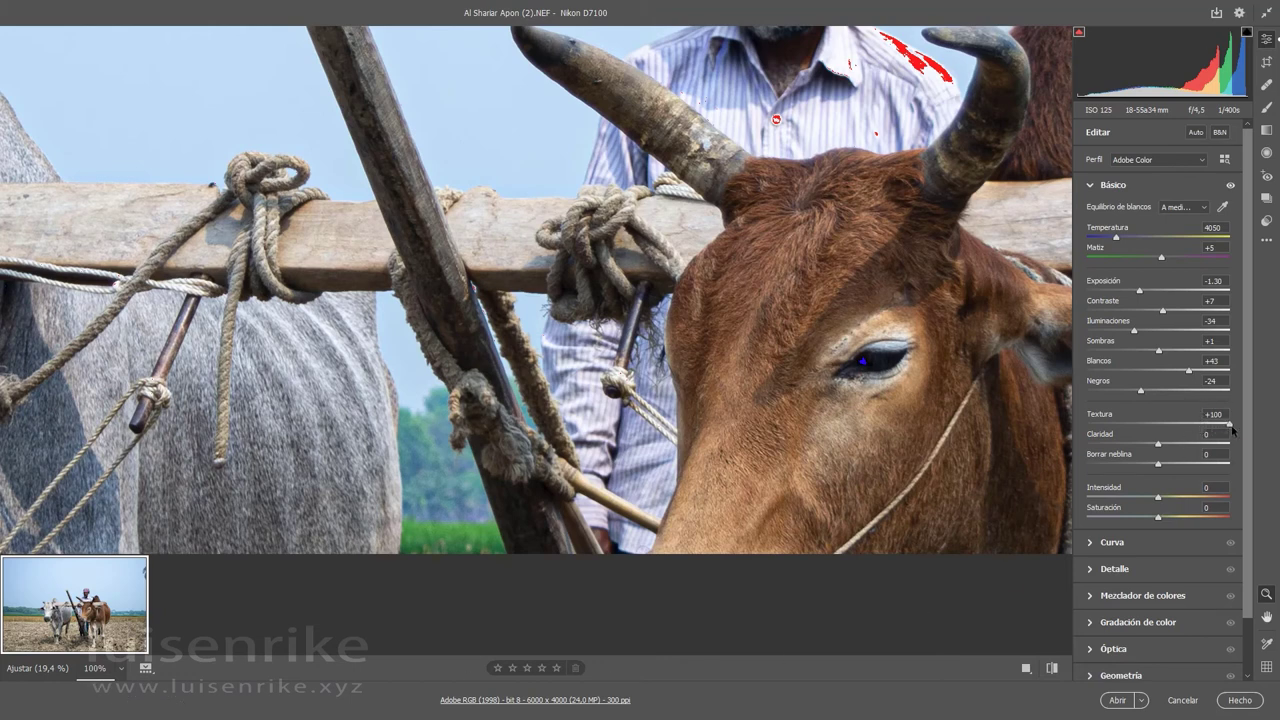
{"action": "left_click_drag", "start_coordinate": [1233, 430], "coordinate": [1181, 438]}
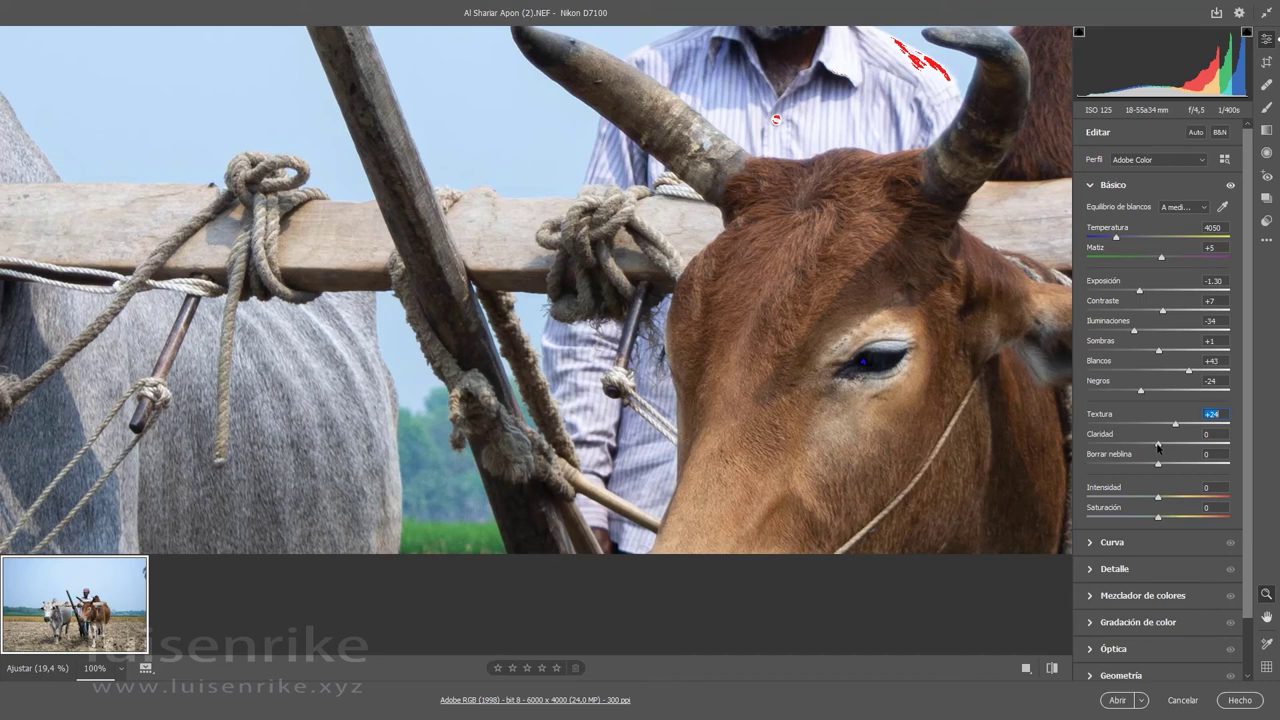
Try clarity at -100 and +100, and set the clarity to +24.
{"action": "left_click_drag", "start_coordinate": [1158, 446], "coordinate": [1085, 446]}
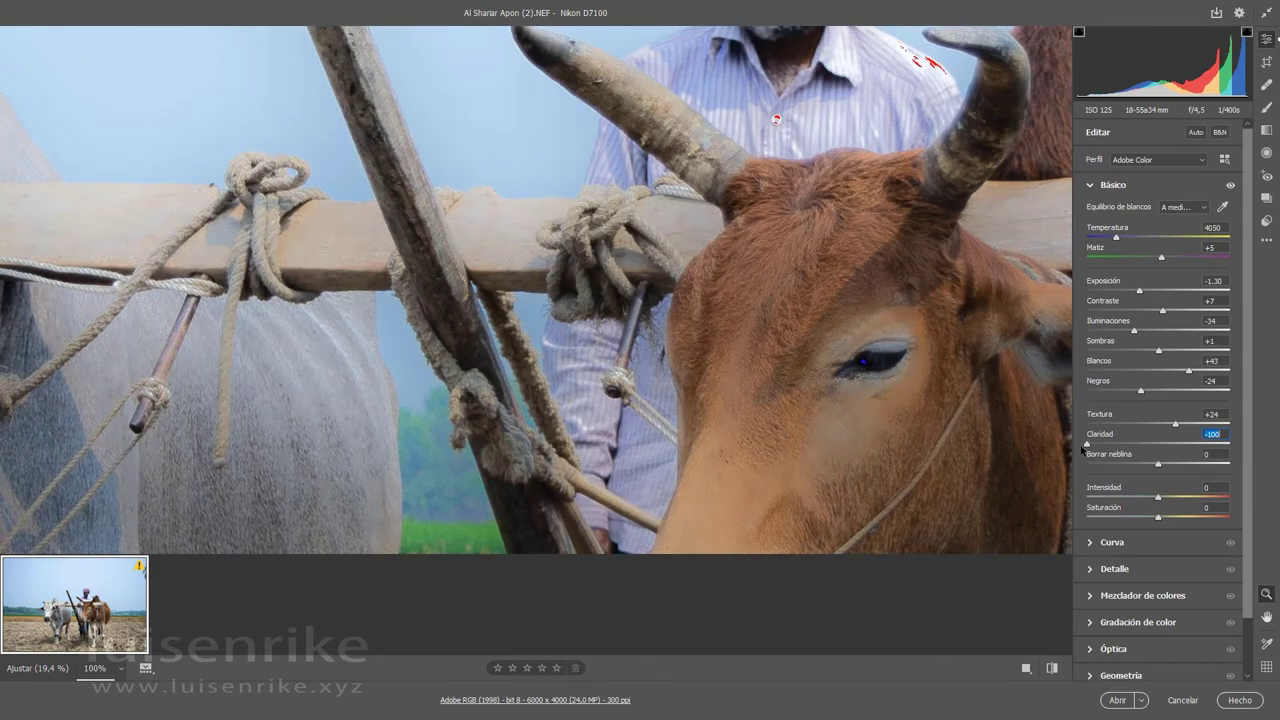
{"action": "left_click_drag", "start_coordinate": [1085, 446], "coordinate": [1247, 452]}
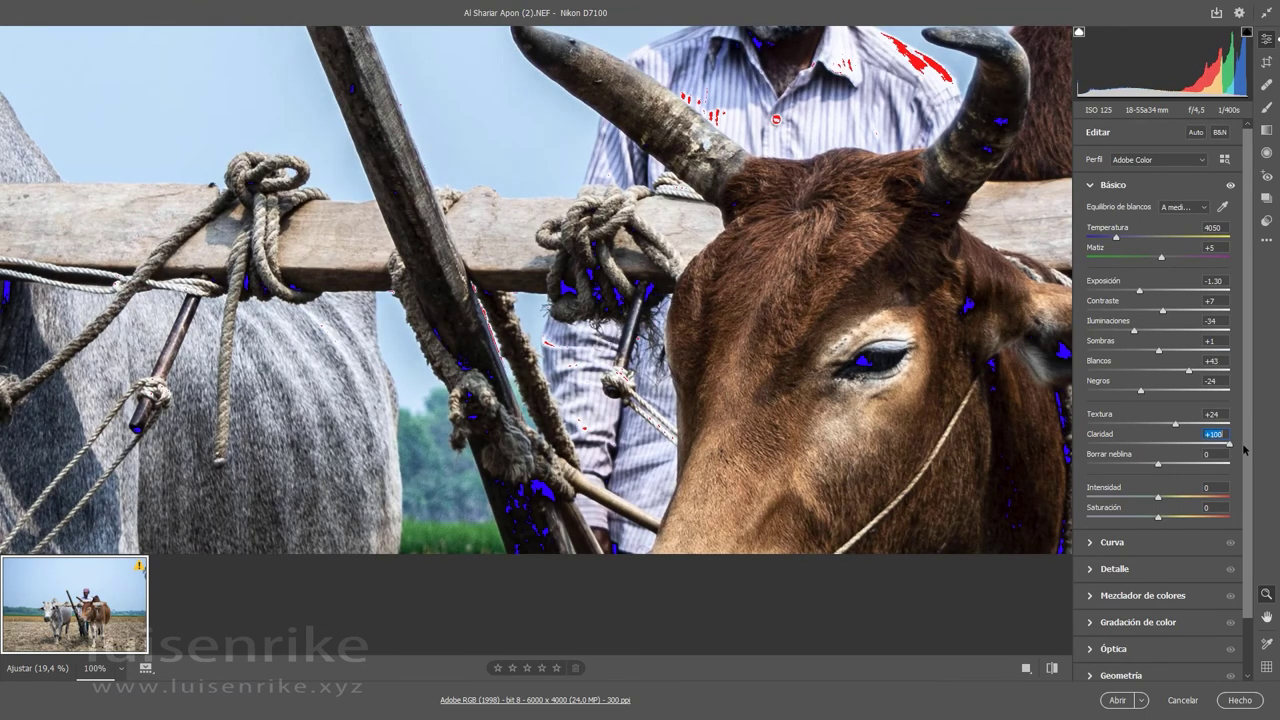
{"action": "left_click_drag", "start_coordinate": [1229, 446], "coordinate": [1175, 450]}
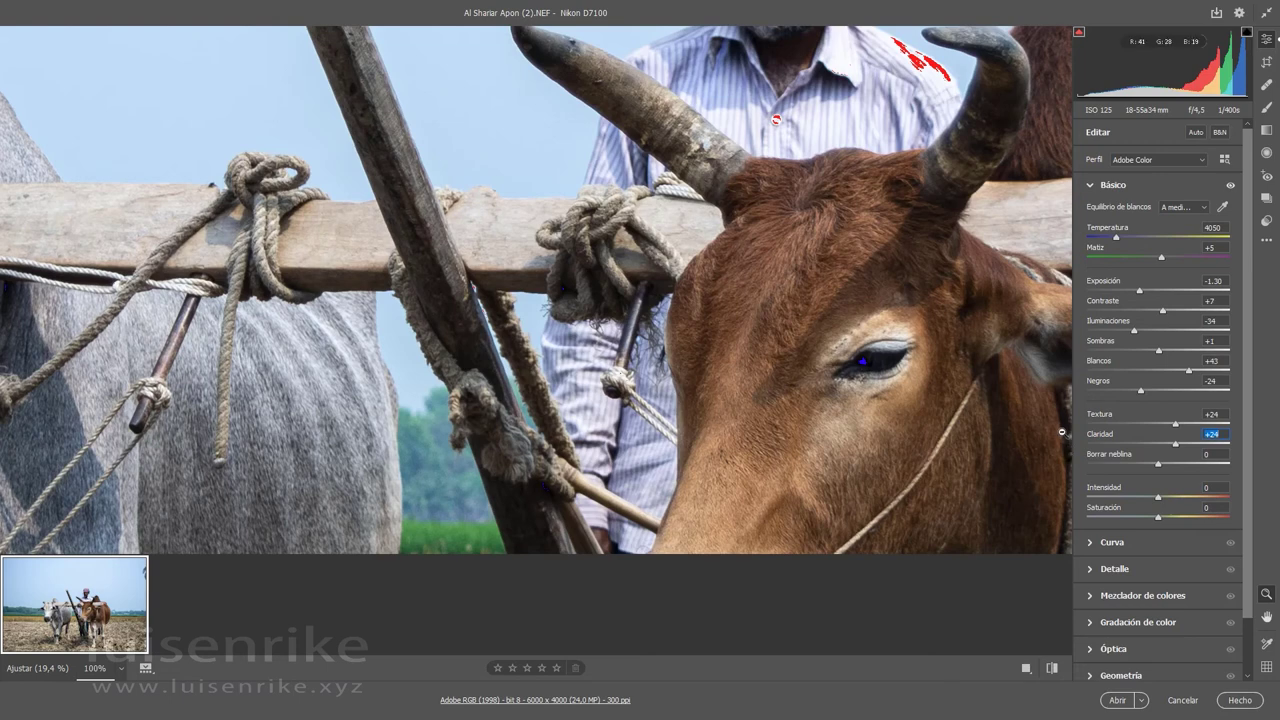
Try dehaze at +100, and set the dehaze to +7, the clarity to +20 and the texture to +20.
{"action": "left_click", "coordinate": [1158, 464]}
{"action": "left_click_drag", "start_coordinate": [1123, 468], "coordinate": [1236, 470]}
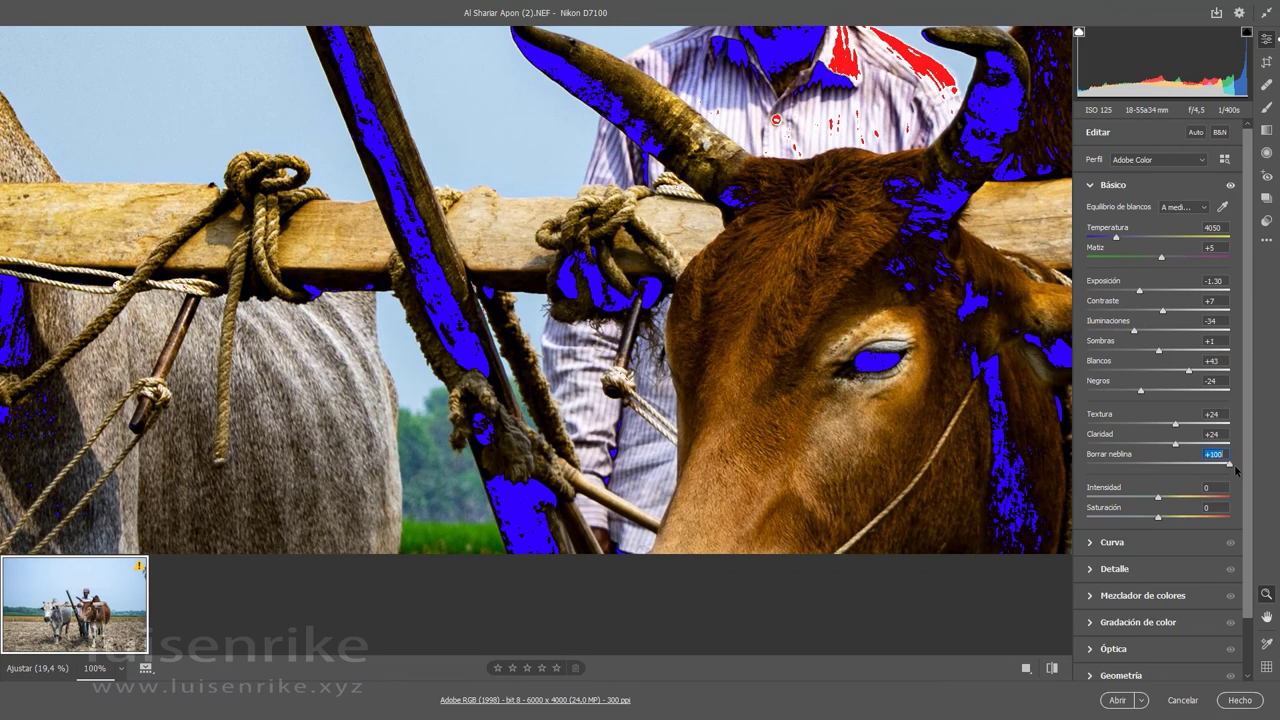
{"action": "left_click_drag", "start_coordinate": [1236, 470], "coordinate": [1168, 470]}
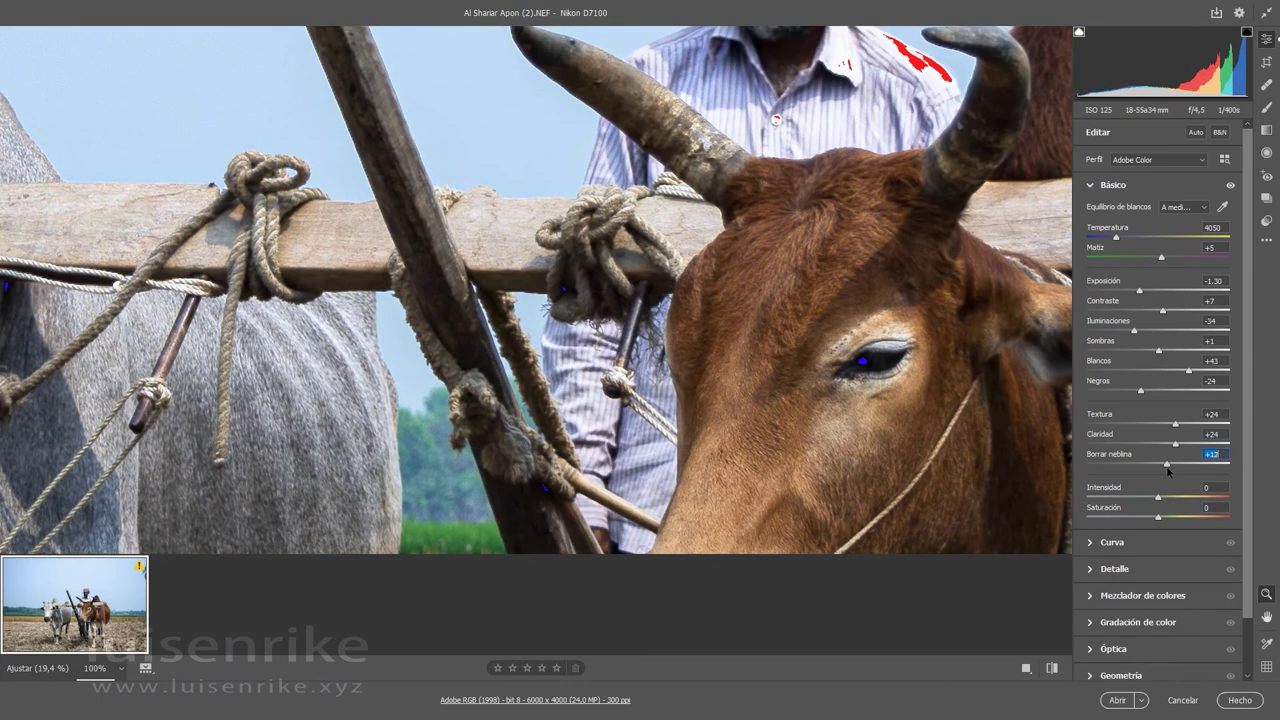
{"action": "left_click_drag", "start_coordinate": [1168, 470], "coordinate": [1174, 474]}
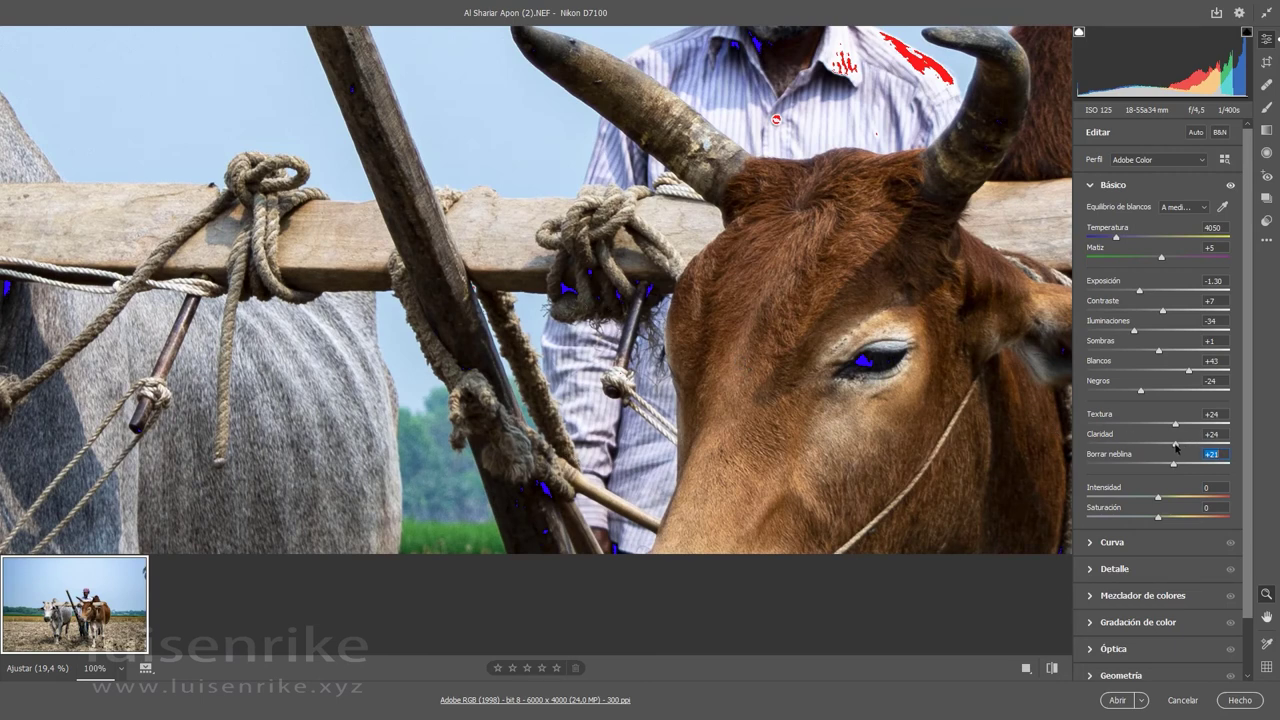
{"action": "mouse_move", "coordinate": [1176, 446]}
{"action": "left_mouse_down"}
{"action": "mouse_move", "coordinate": [1162, 464]}
{"action": "mouse_move", "coordinate": [1172, 424]}
{"action": "left_mouse_up"}
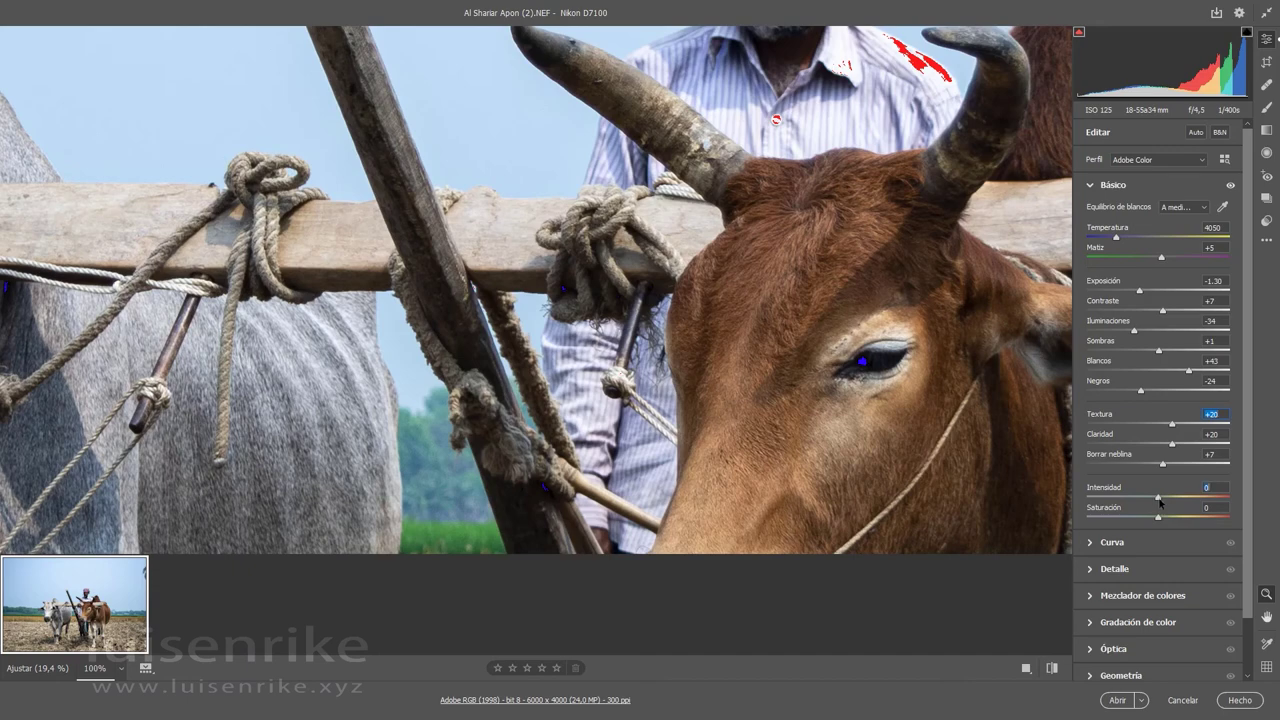
Set the vibrance to +7 and the saturation to +5, and fit the whole photo in view.
{"action": "mouse_move", "coordinate": [1159, 499]}
{"action": "left_mouse_down"}
{"action": "mouse_move", "coordinate": [1085, 504]}
{"action": "mouse_move", "coordinate": [1245, 507]}
{"action": "mouse_move", "coordinate": [1164, 510]}
{"action": "left_mouse_up"}
{"action": "mouse_move", "coordinate": [1156, 521]}
{"action": "left_mouse_down"}
{"action": "mouse_move", "coordinate": [1181, 519]}
{"action": "mouse_move", "coordinate": [1095, 521]}
{"action": "mouse_move", "coordinate": [1160, 519]}
{"action": "left_mouse_up"}
{"action": "left_click", "coordinate": [867, 285]}
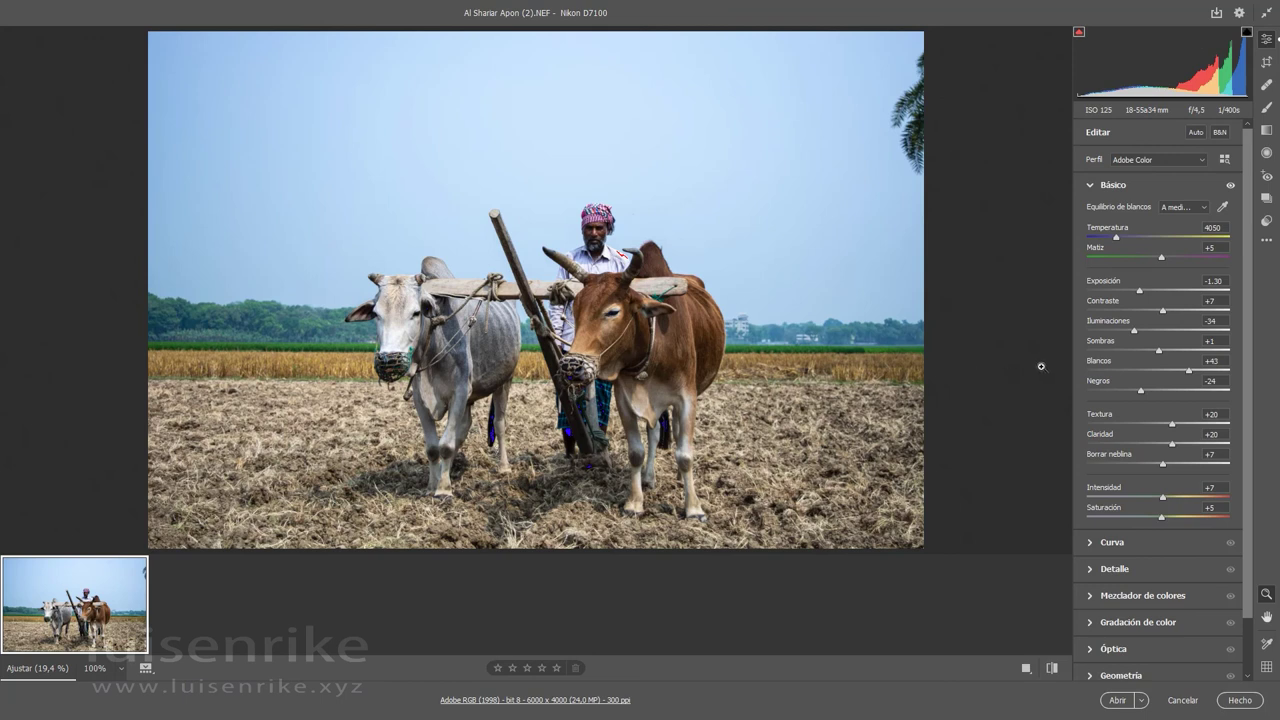
Set the blacks to -13 and the whites to +36, and compare the photo with and without the Basic adjustments.
{"action": "left_click_drag", "start_coordinate": [1145, 397], "coordinate": [1147, 396]}
{"action": "left_click_drag", "start_coordinate": [1188, 371], "coordinate": [1183, 373]}
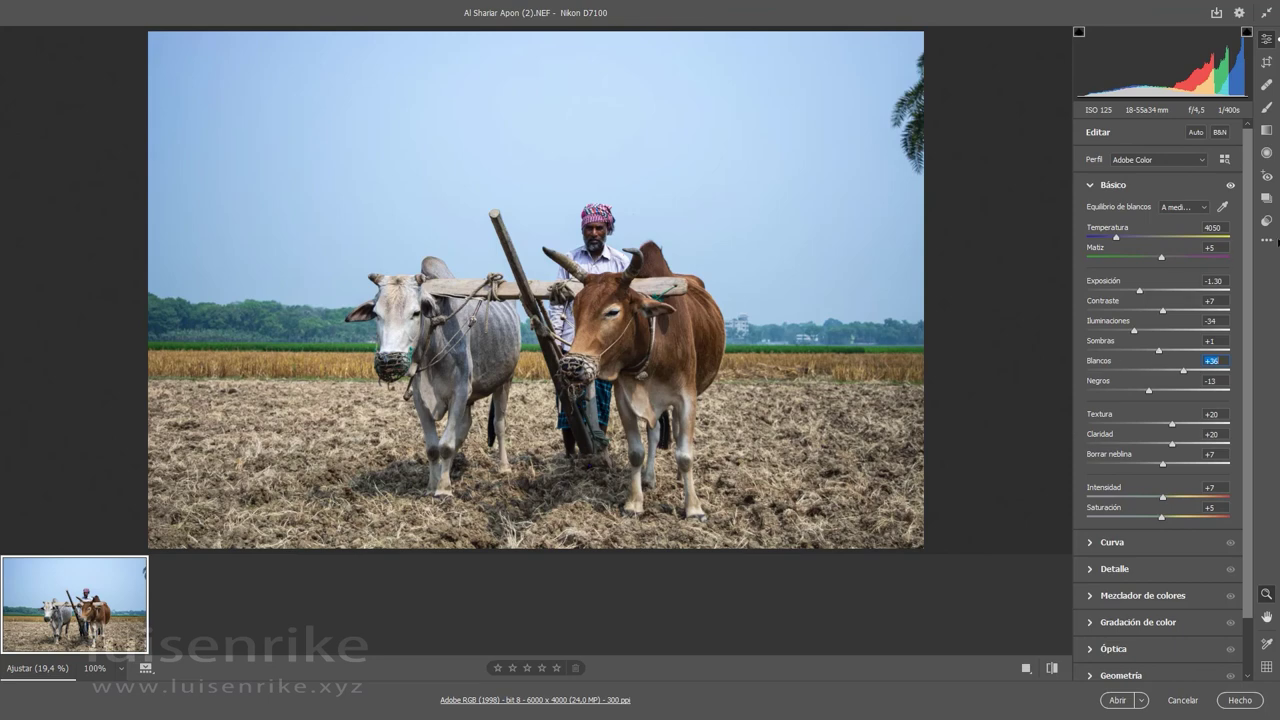
{"action": "left_click", "coordinate": [1231, 185]}
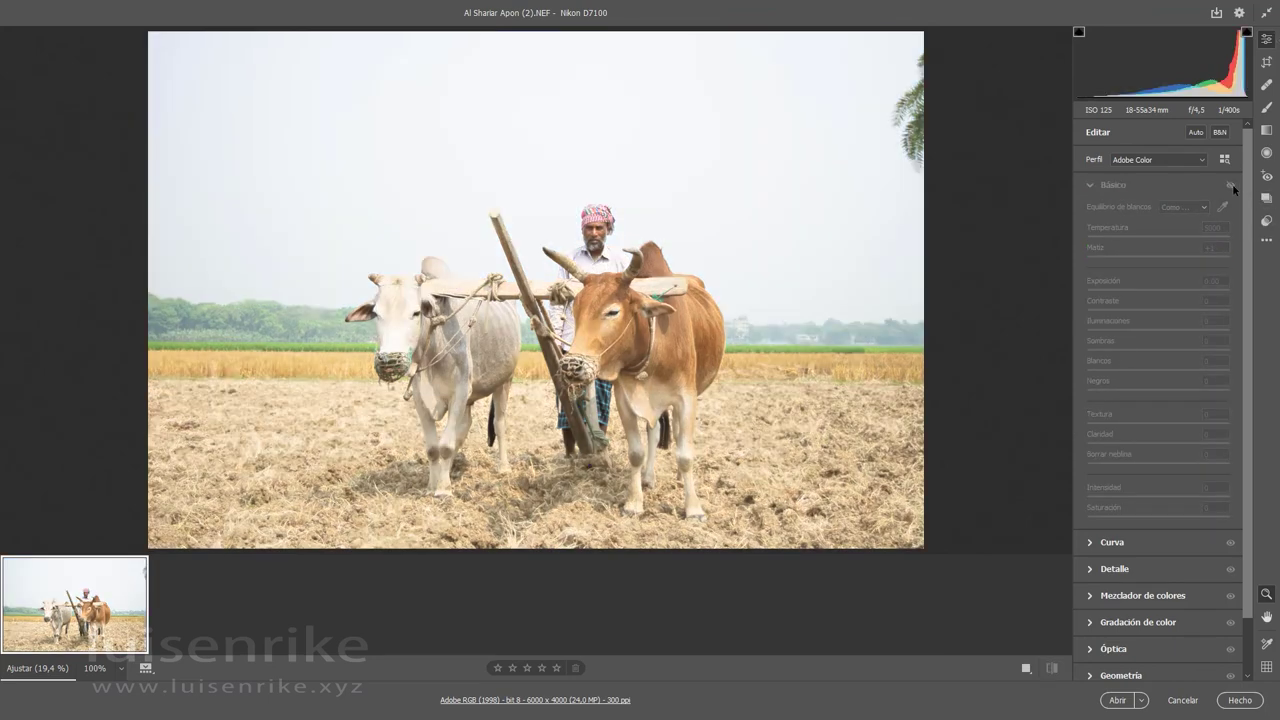
{"action": "left_click", "coordinate": [1231, 185]}
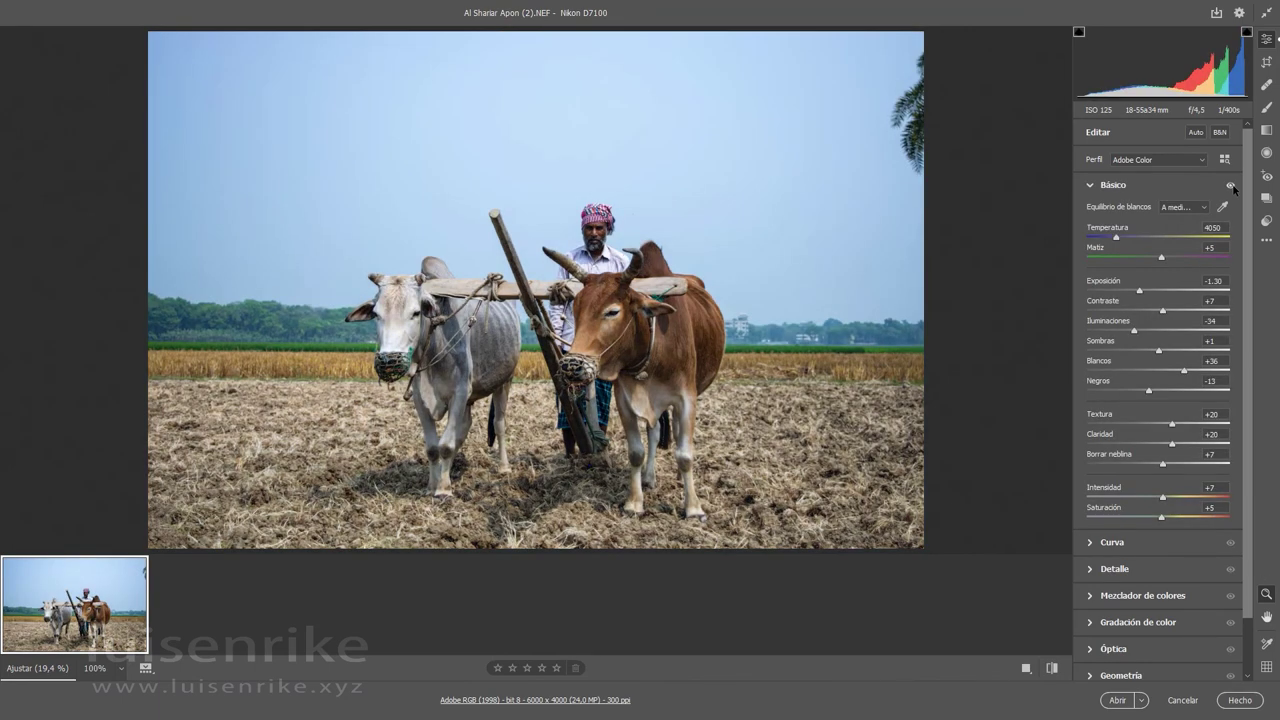
{"action": "left_click", "coordinate": [1091, 186]}
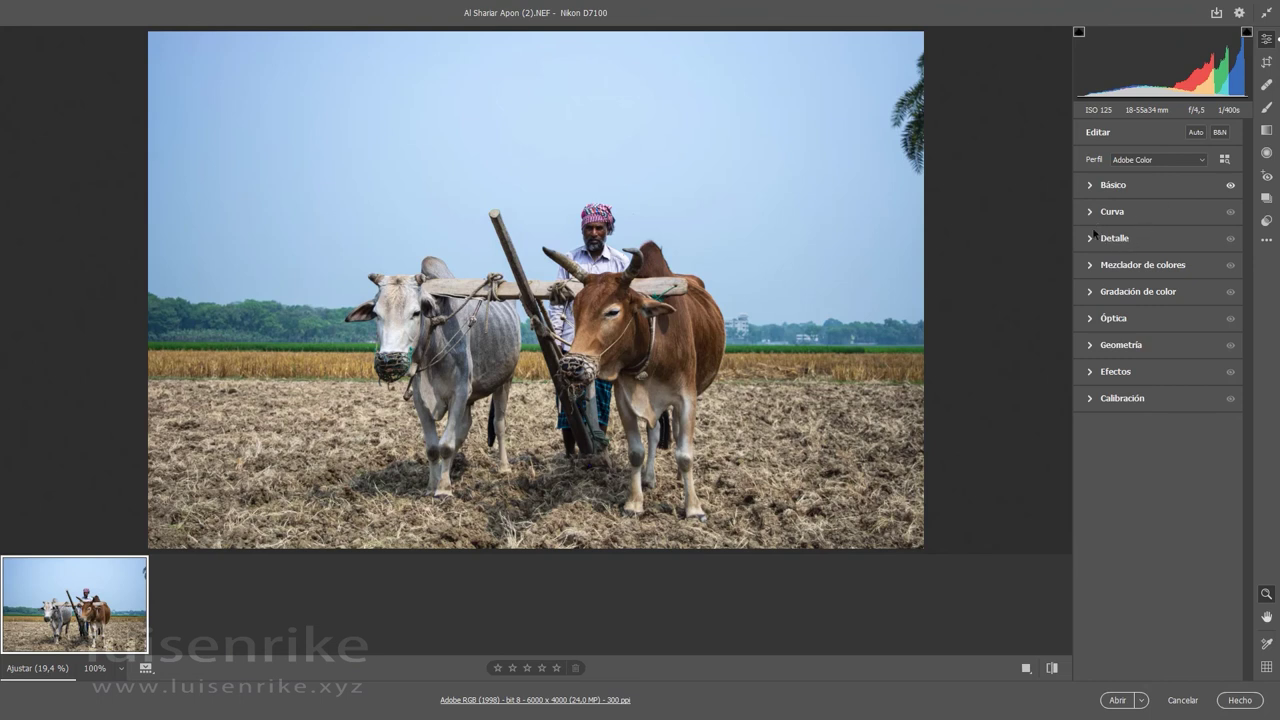
Set the parametric curve's highlights to +8 and darks to -12, and compare the photo with and without the curve.
{"action": "left_click", "coordinate": [1089, 212]}
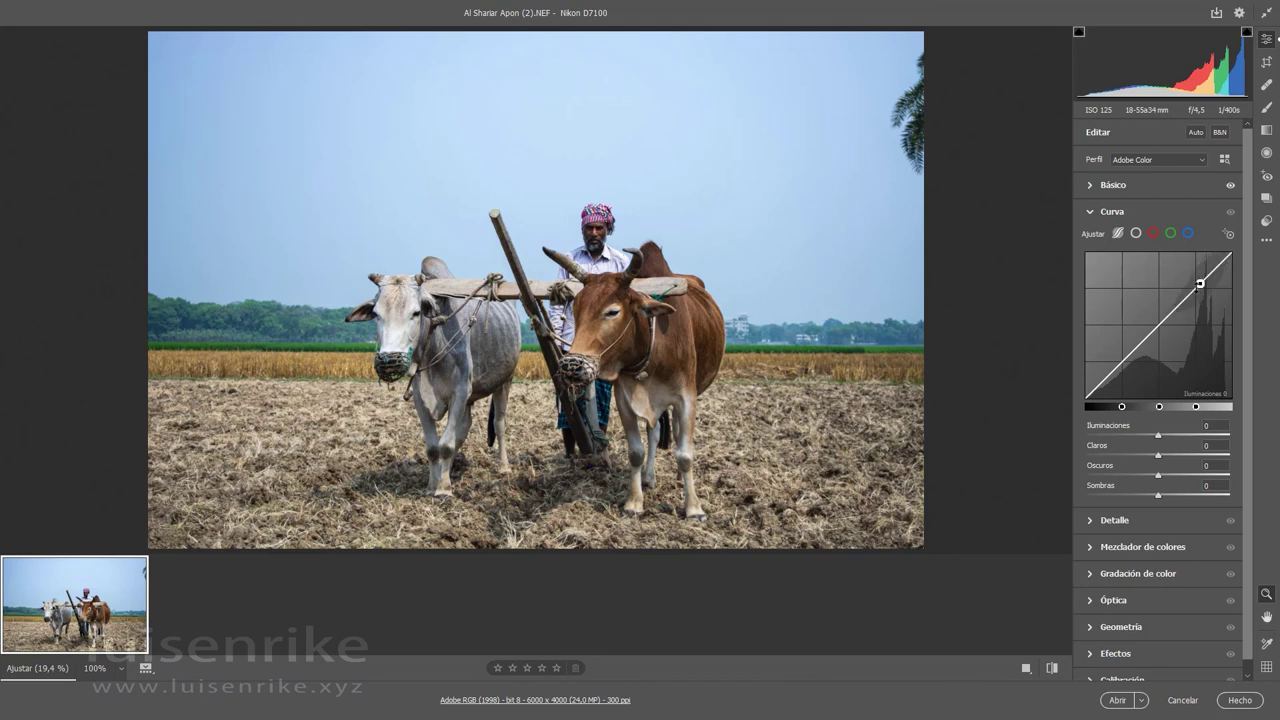
{"action": "left_click_drag", "start_coordinate": [1199, 284], "coordinate": [1200, 273]}
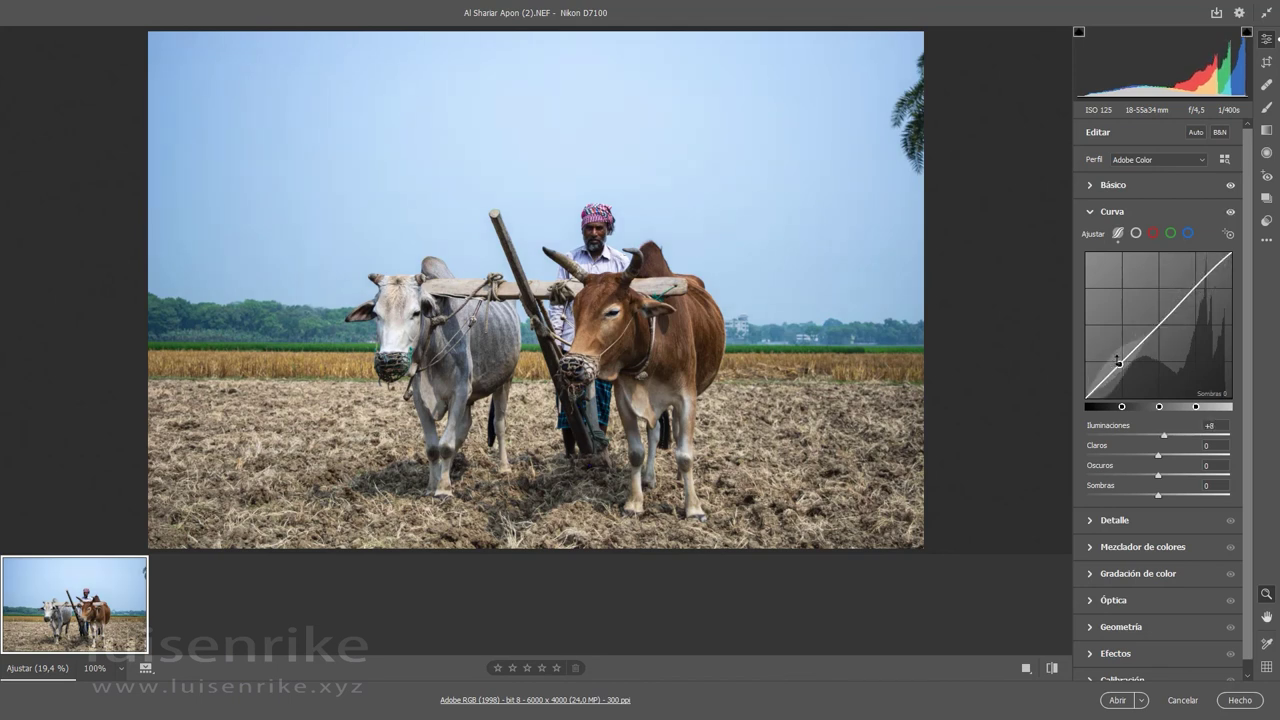
{"action": "left_click_drag", "start_coordinate": [1124, 354], "coordinate": [1125, 365]}
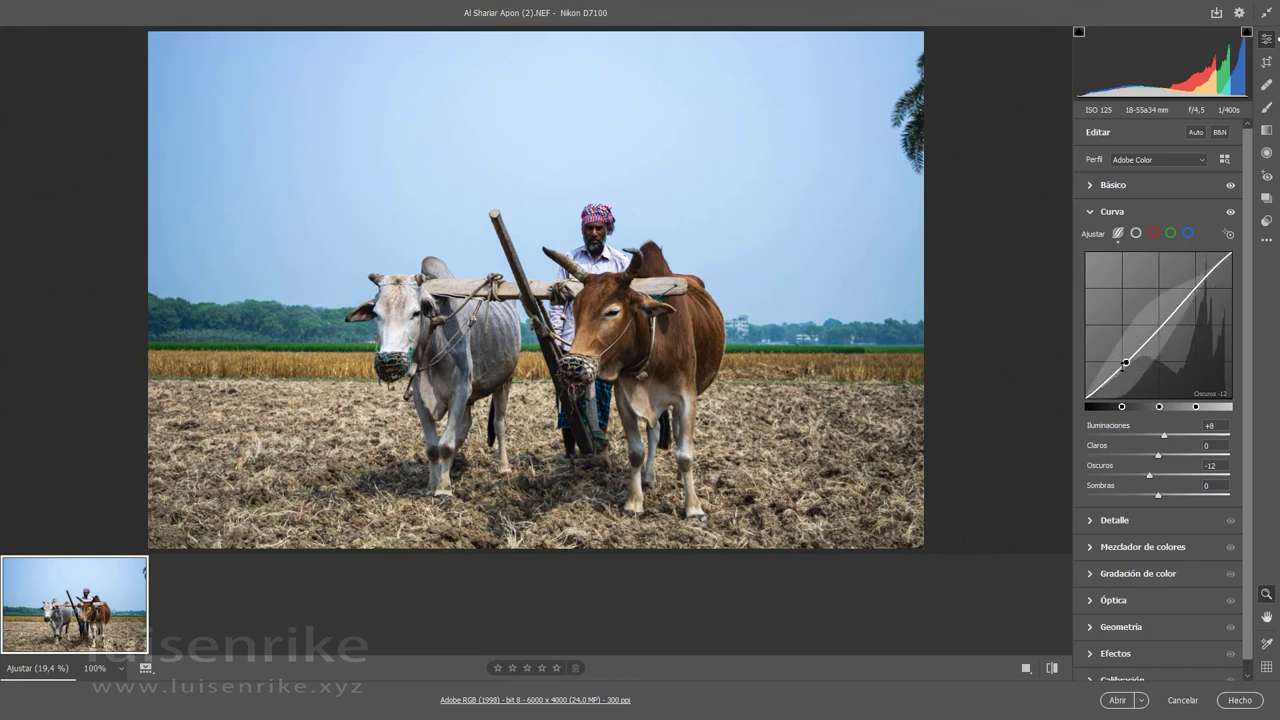
{"action": "left_click", "coordinate": [1230, 212]}
{"action": "left_click", "coordinate": [1230, 213]}
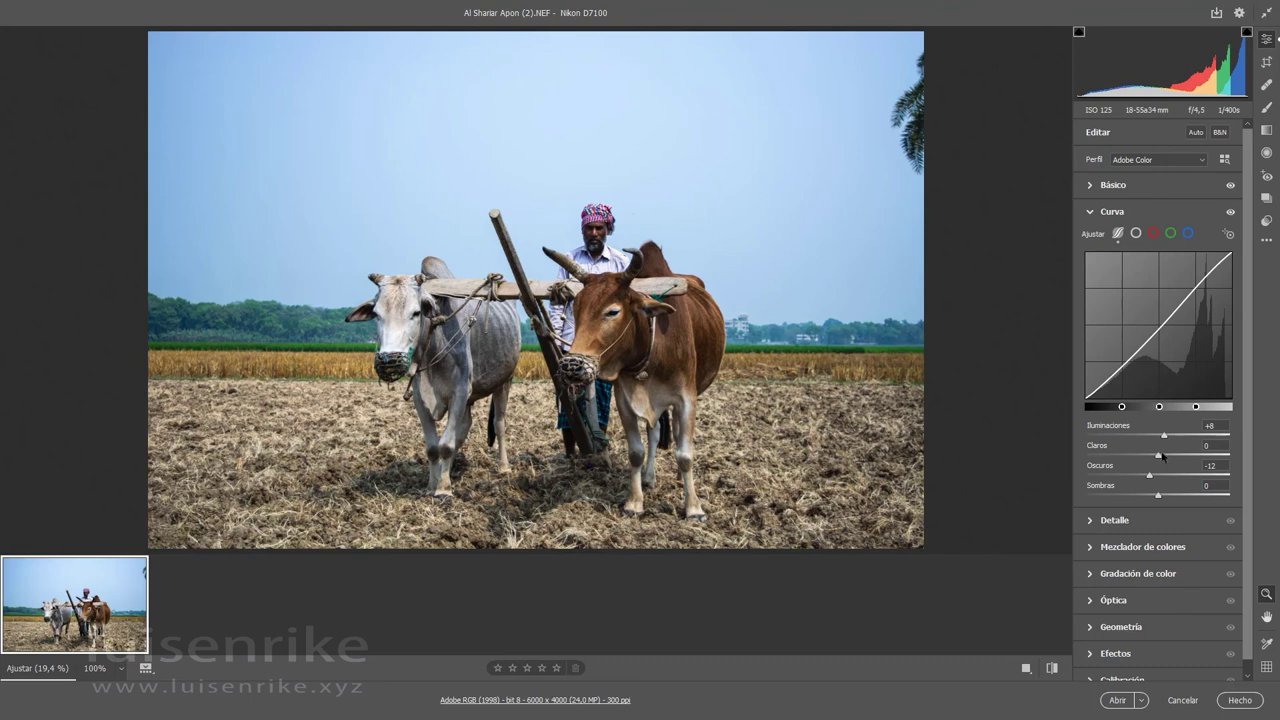
{"action": "left_click", "coordinate": [1090, 213]}
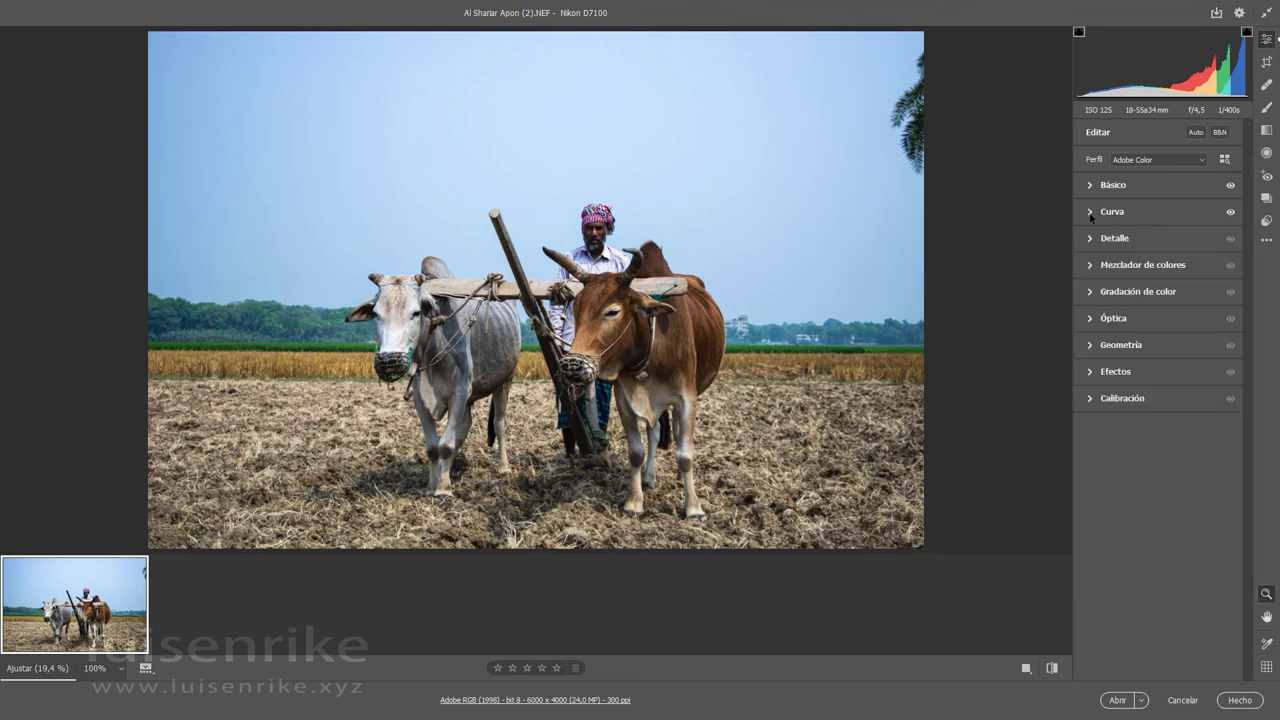
Inspect the farmer's shirt at 100%, and set the whites to +24 and the highlights to -15.
{"action": "left_click", "coordinate": [1090, 239]}
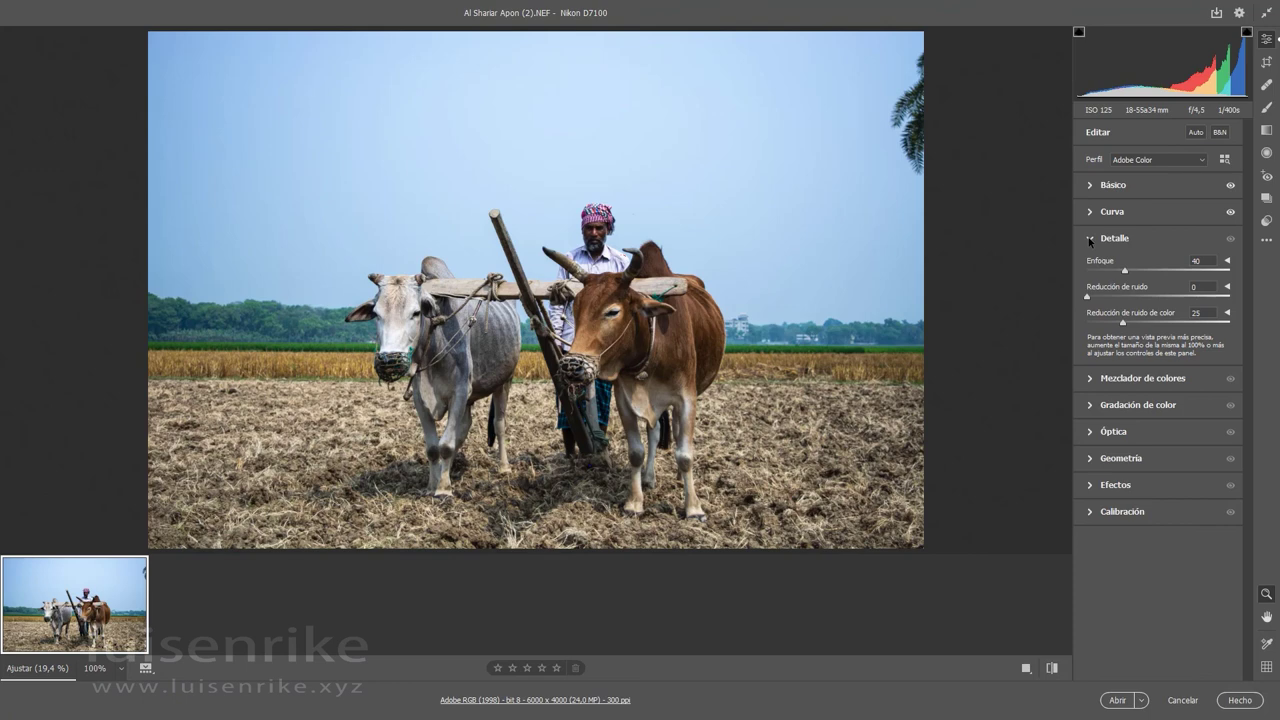
{"action": "left_click", "coordinate": [581, 264]}
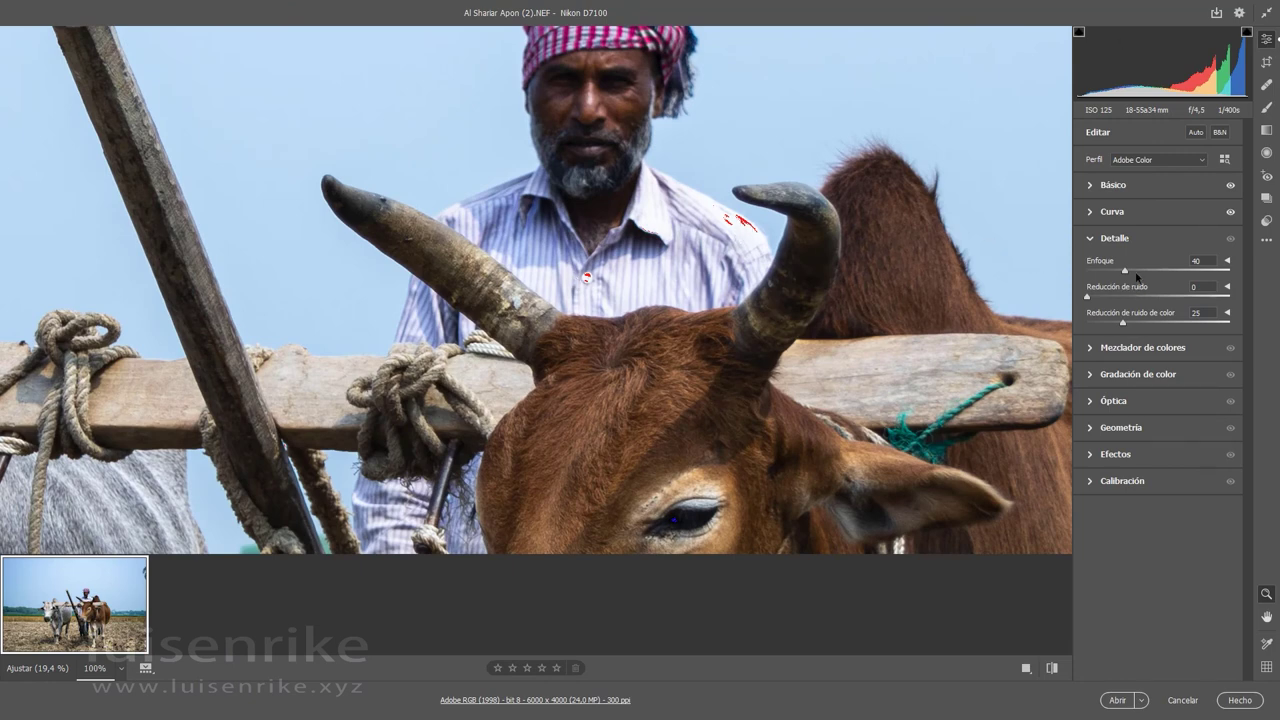
{"action": "left_click", "coordinate": [1105, 186]}
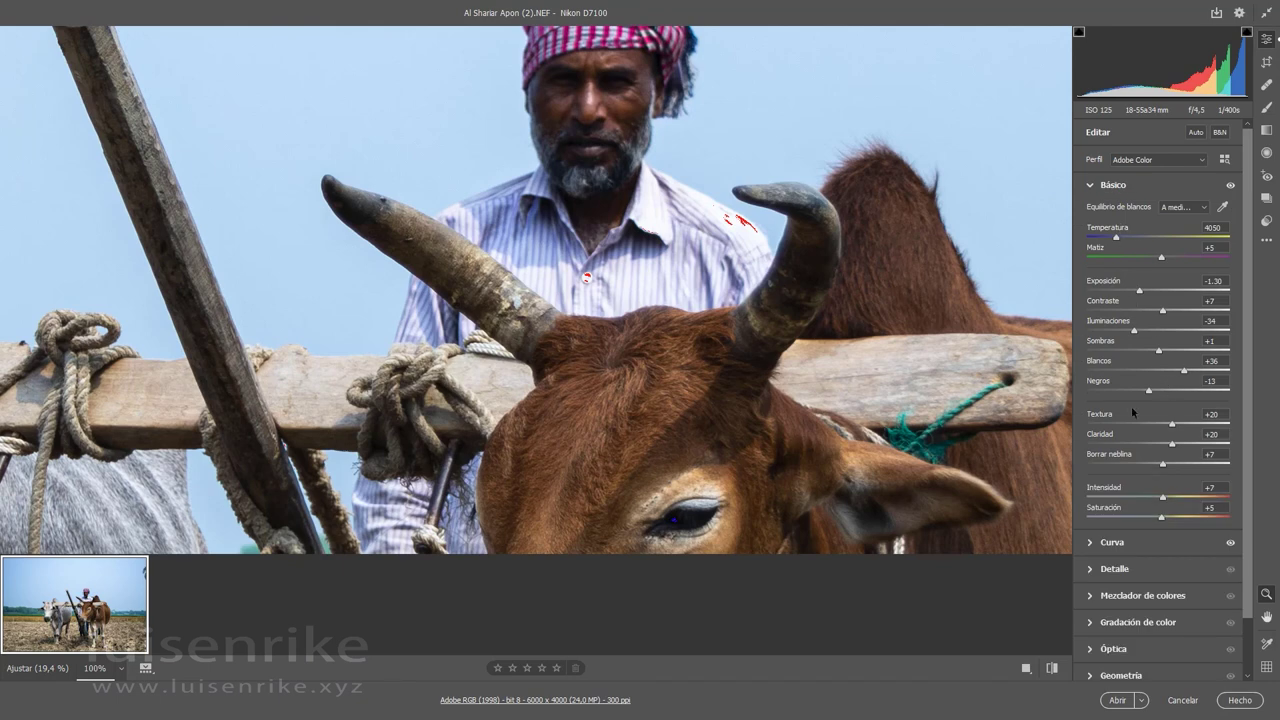
{"action": "left_click_drag", "start_coordinate": [1184, 372], "coordinate": [1171, 372]}
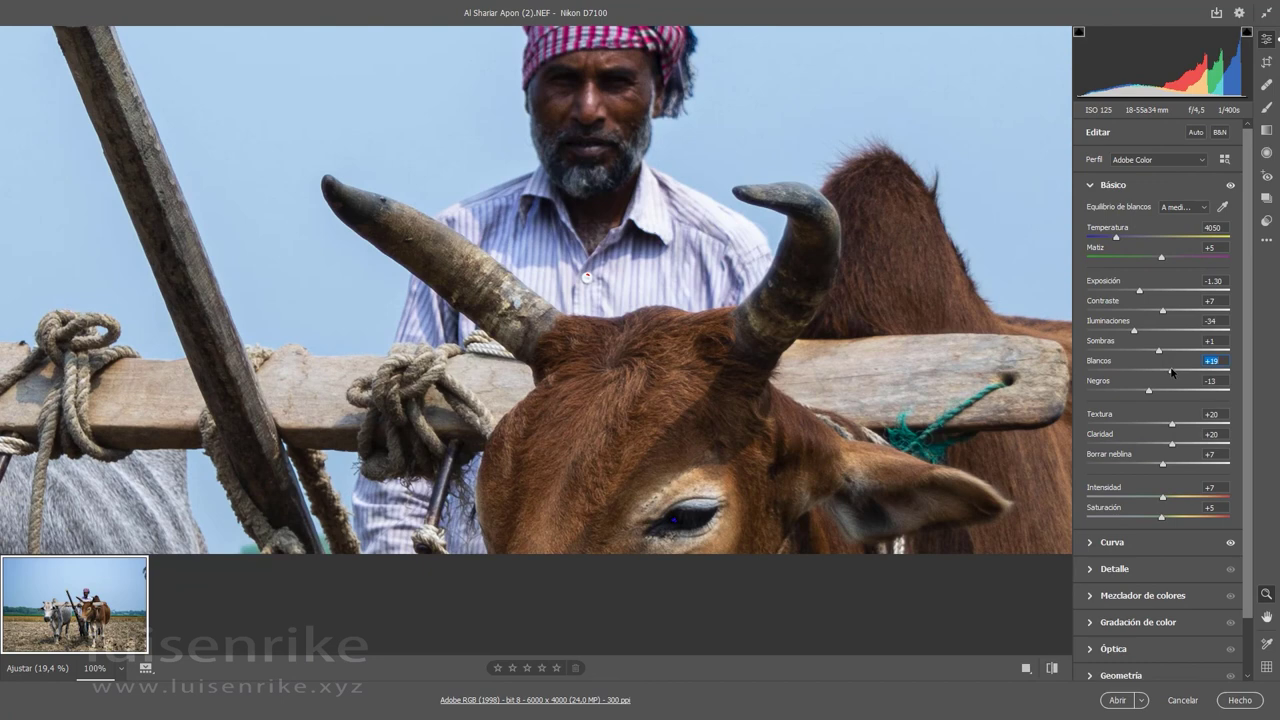
{"action": "left_click_drag", "start_coordinate": [1172, 373], "coordinate": [1177, 373]}
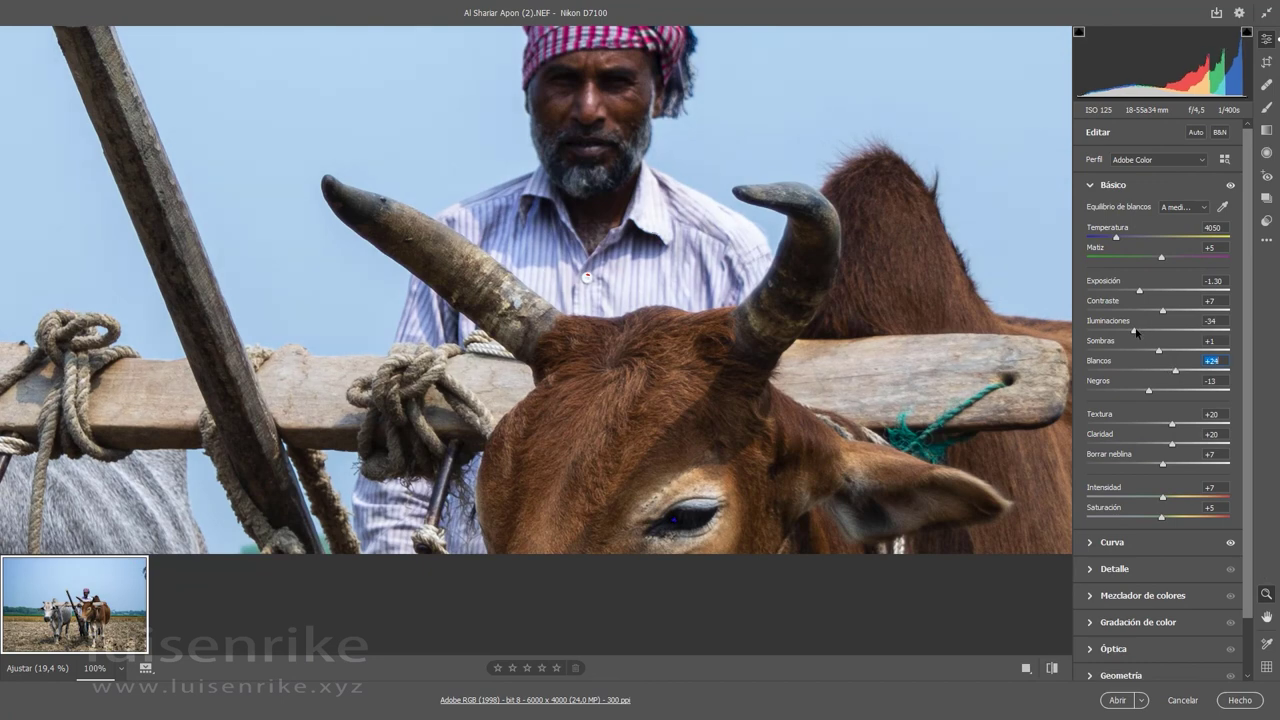
{"action": "left_click_drag", "start_coordinate": [1135, 333], "coordinate": [1150, 342]}
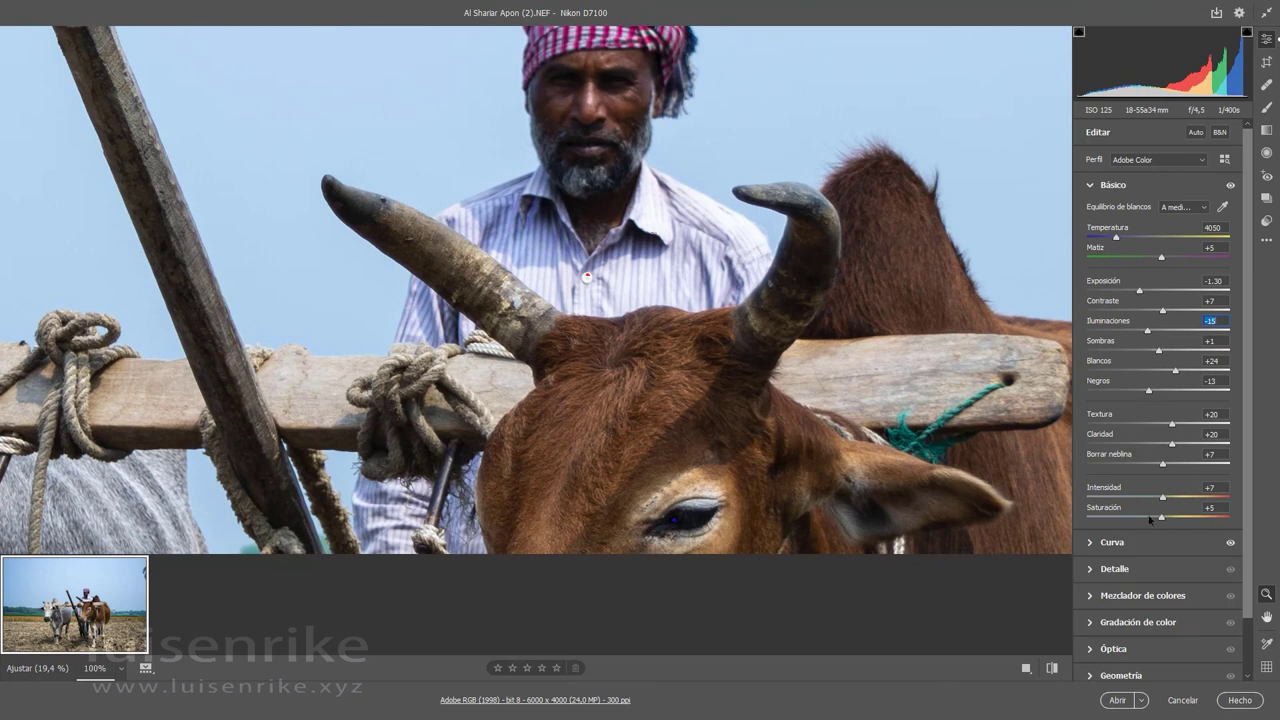
Set the sharpening to 82 with noise reduction at 0, show the detailed sharpening options, and raise the sharpening slightly more.
{"action": "left_click", "coordinate": [1093, 572]}
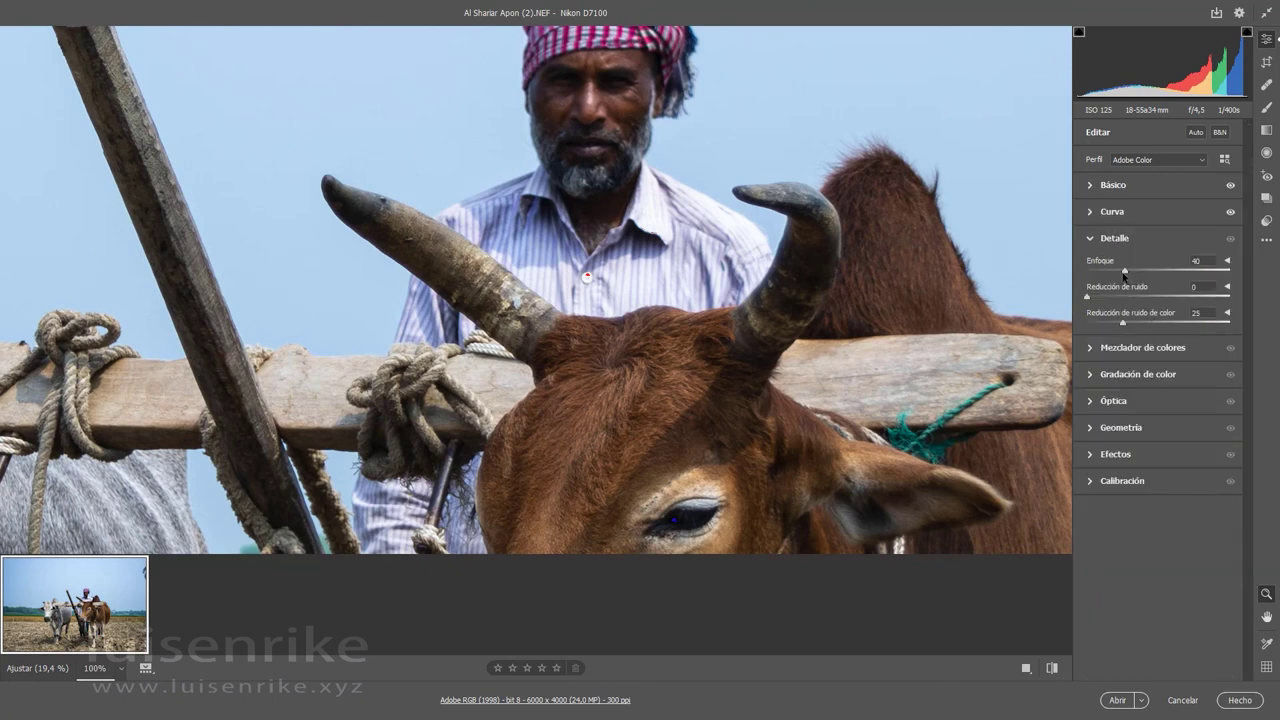
{"action": "left_click_drag", "start_coordinate": [1124, 272], "coordinate": [1164, 277]}
{"action": "mouse_move", "coordinate": [1088, 300]}
{"action": "left_mouse_down"}
{"action": "mouse_move", "coordinate": [1132, 297]}
{"action": "mouse_move", "coordinate": [1083, 296]}
{"action": "left_mouse_up"}
{"action": "left_click", "coordinate": [1227, 262]}
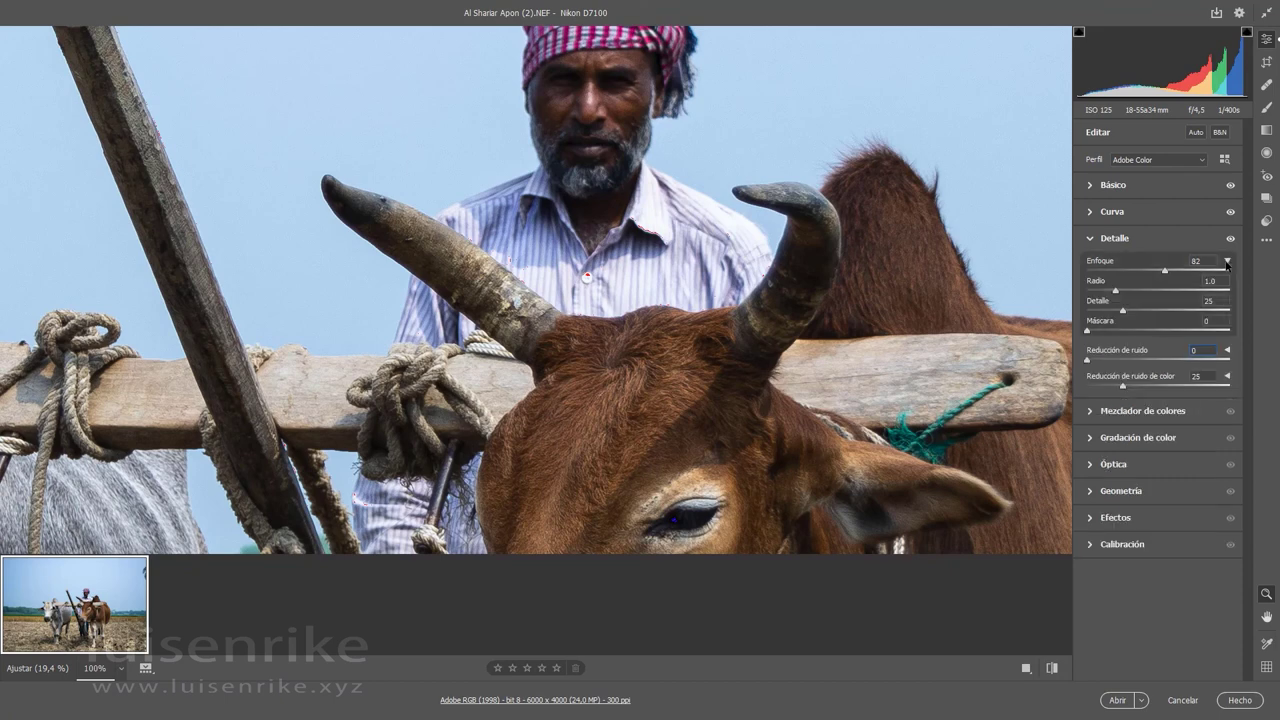
{"action": "left_click_drag", "start_coordinate": [1166, 274], "coordinate": [1173, 275]}
{"action": "left_click", "coordinate": [1089, 239]}
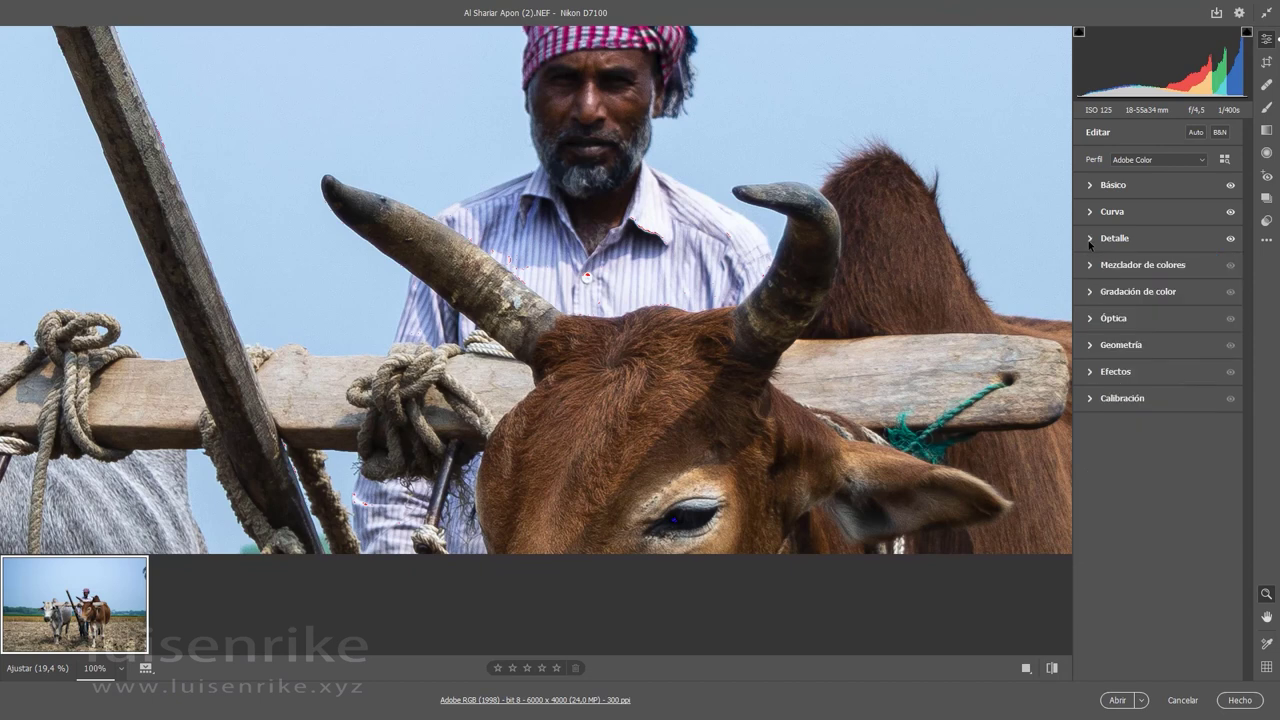